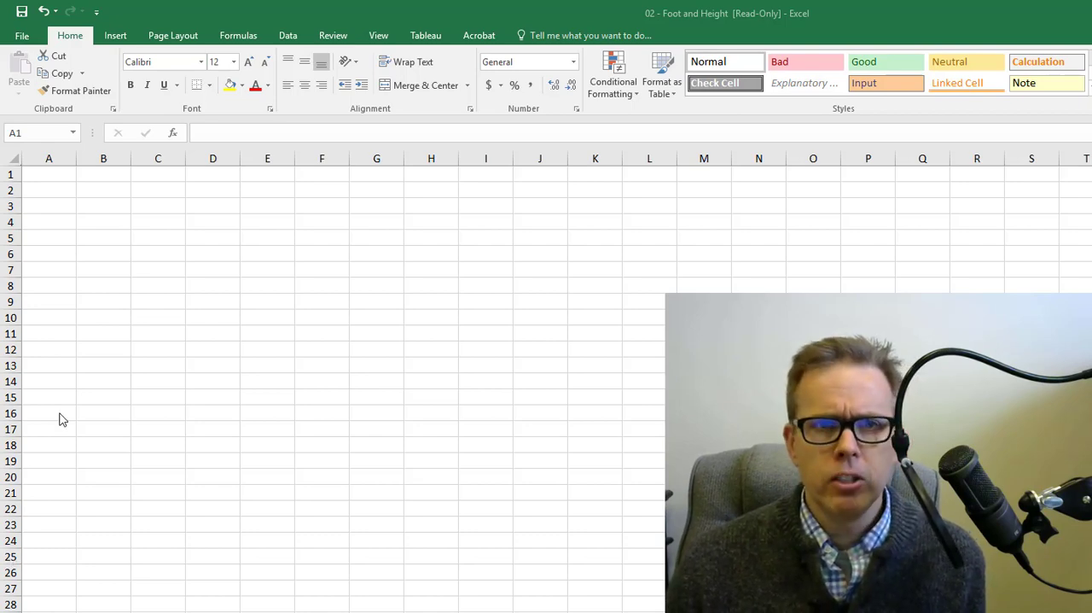
- Enter the row labels Female in B3 and Males in B4
{"action": "left_click", "coordinate": [132, 215]}
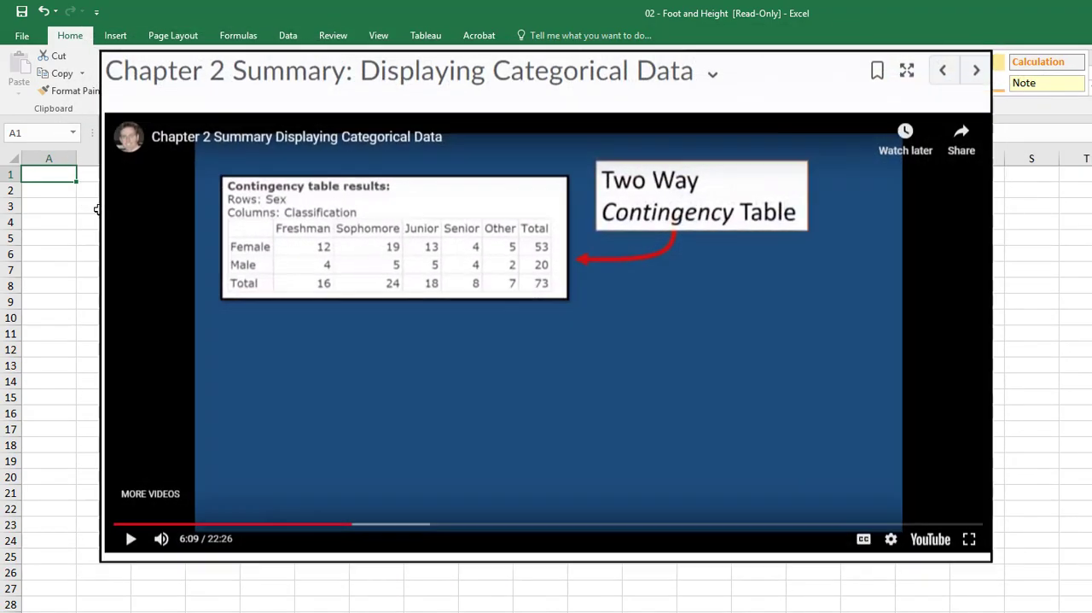
{"action": "left_click", "coordinate": [98, 209]}
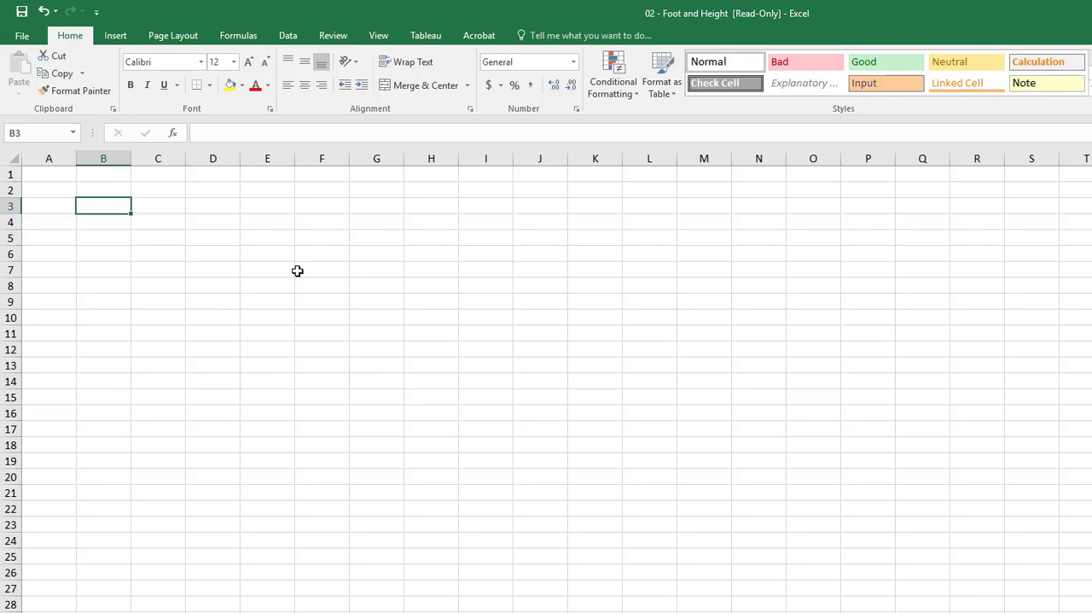
{"action": "type", "text": "Fema"}
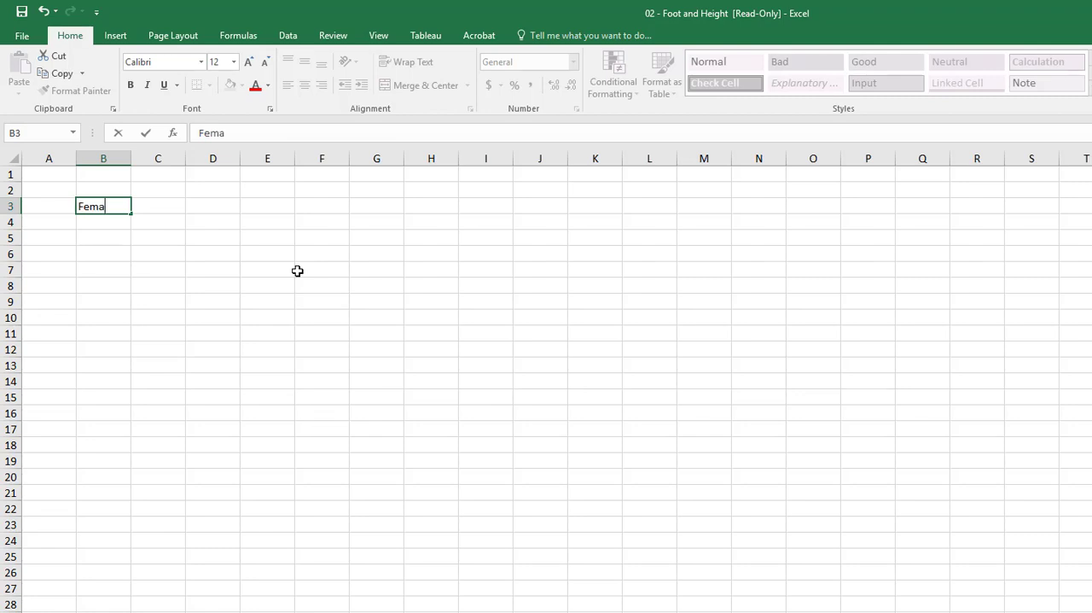
{"action": "type", "text": "le"}
{"action": "key", "text": "Return"}
{"action": "type", "text": "Male"}
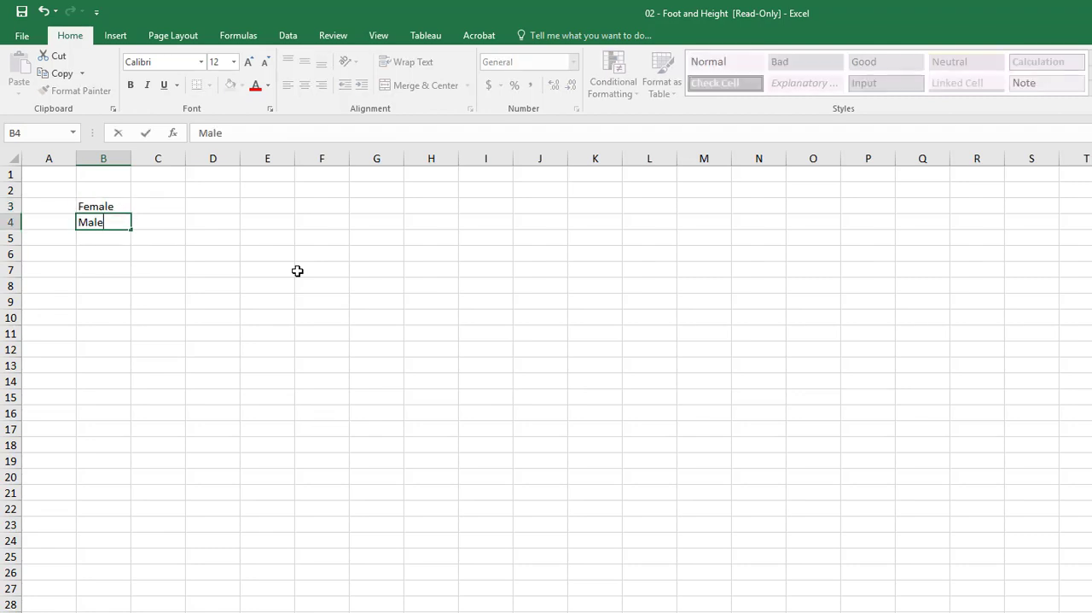
{"action": "type", "text": "s"}
{"action": "key", "text": "Return"}
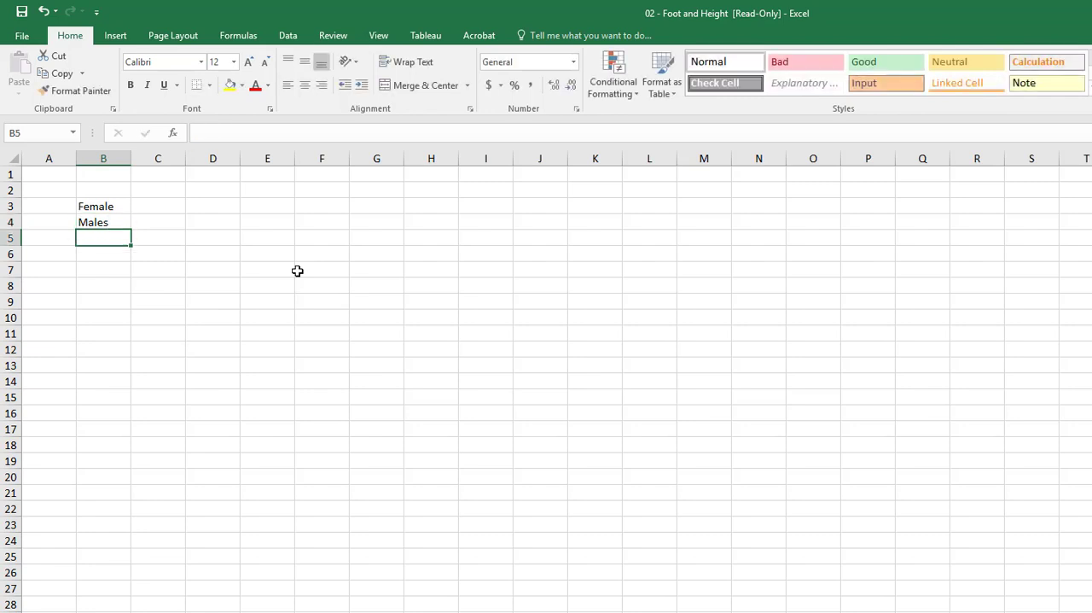
- Enter the class headings Freshmen, Sphomore and Junior Seniors across cells C2 to E2
{"action": "key", "text": "Up"}
{"action": "key", "text": "Up"}
{"action": "key", "text": "Up"}
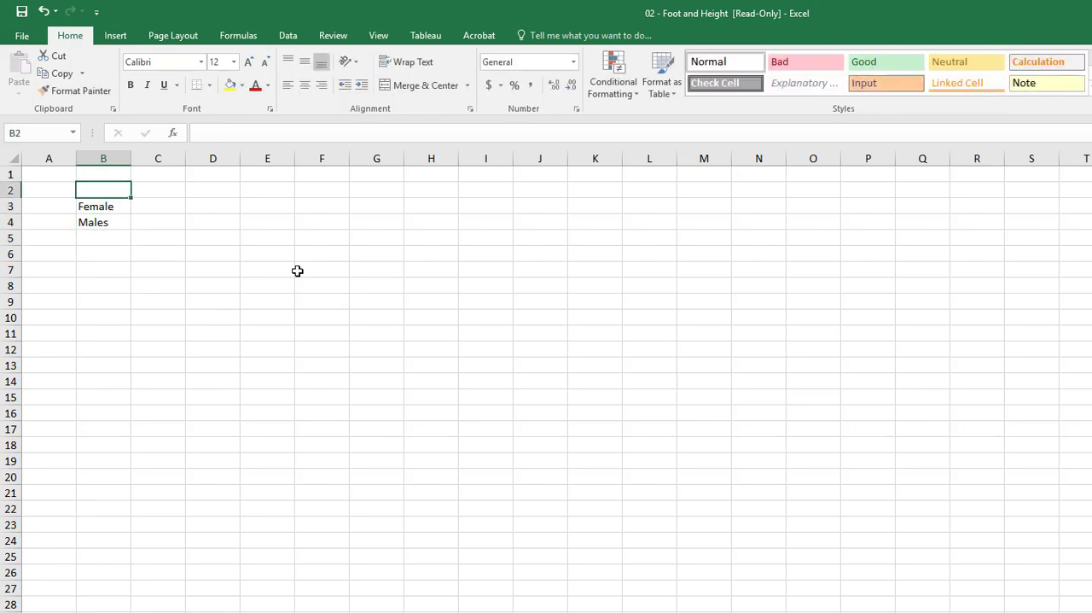
{"action": "key", "text": "Right"}
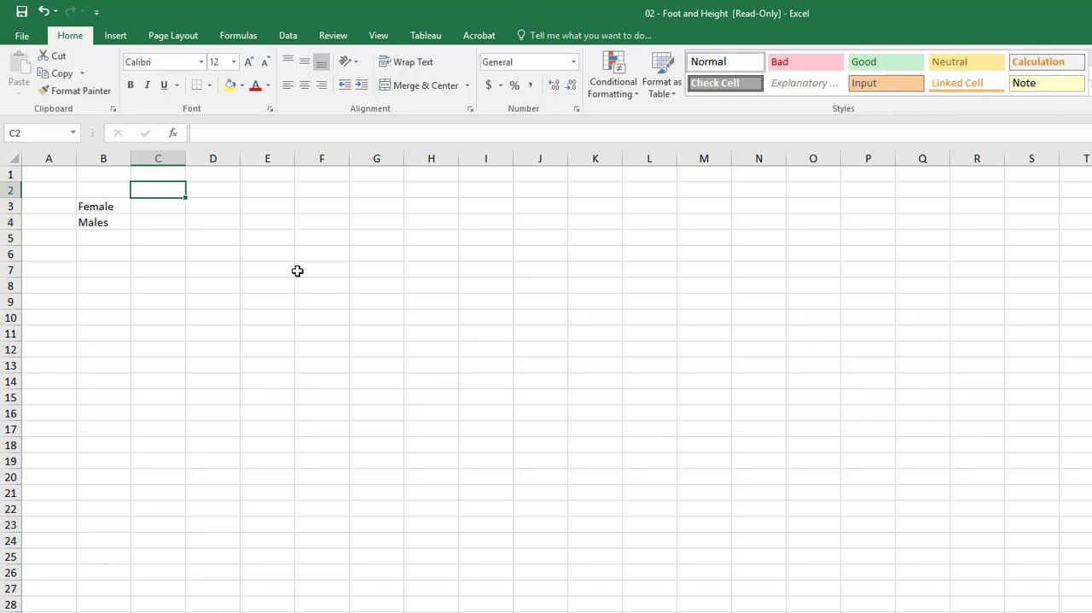
{"action": "type", "text": "Freshmen"}
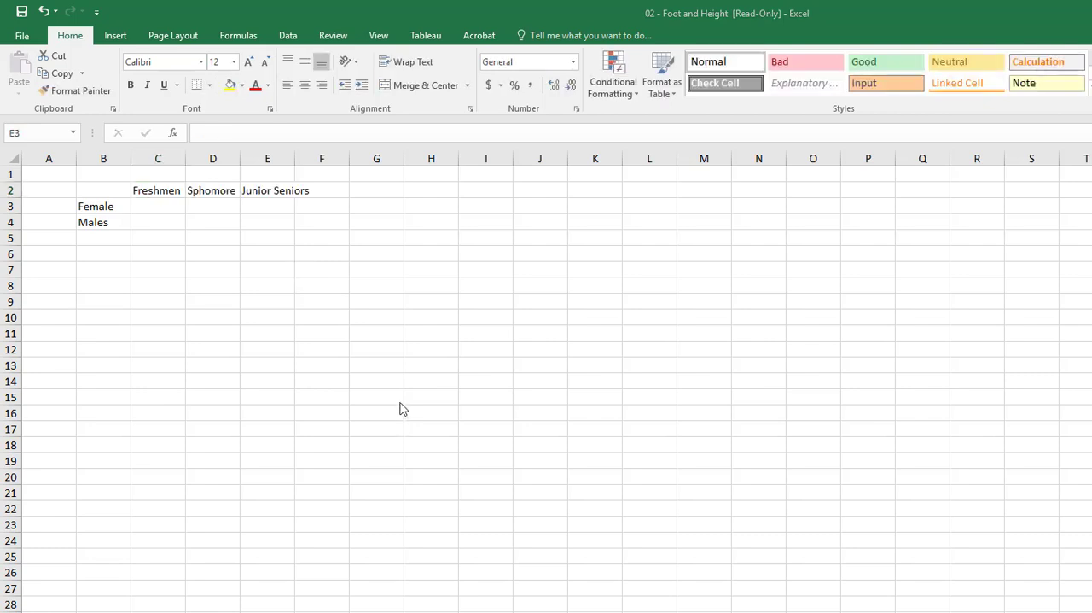
- Move the word Seniors out of the Junior Seniors heading in E2 into its own heading cell F2
{"action": "left_click", "coordinate": [270, 190]}
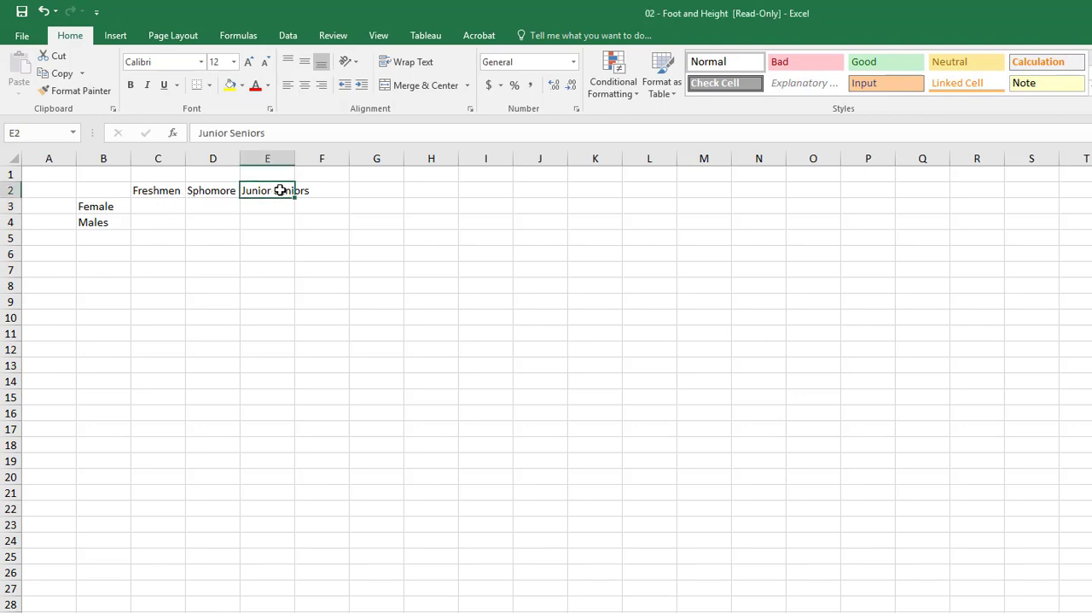
{"action": "double_click", "coordinate": [259, 133]}
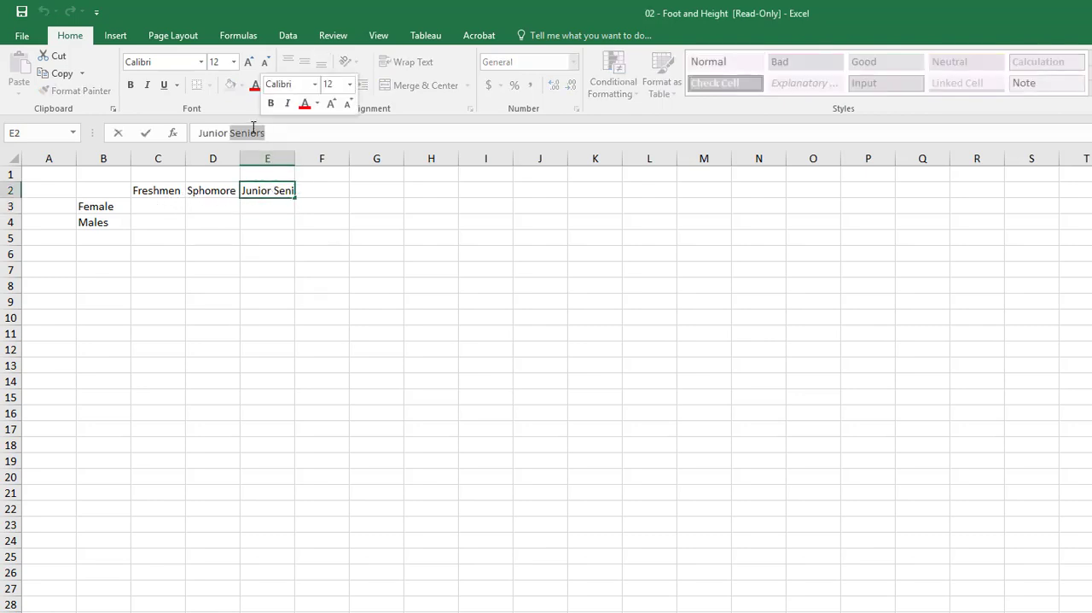
{"action": "key", "text": "ctrl+x"}
{"action": "left_click", "coordinate": [316, 190]}
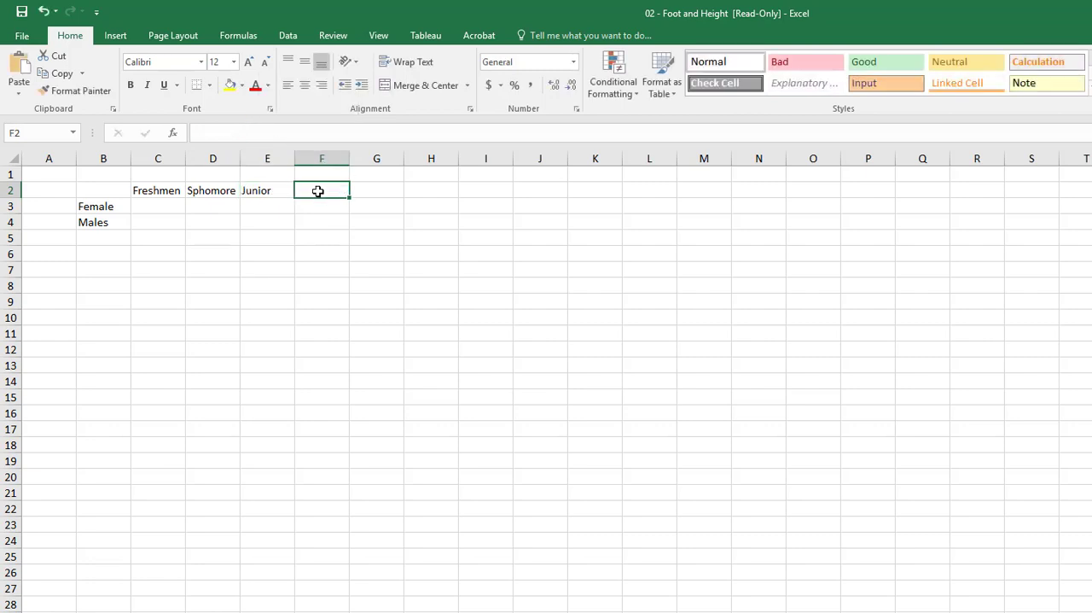
{"action": "key", "text": "ctrl+v"}
- Autofit the widths of columns F and E to their contents
{"action": "left_click", "coordinate": [416, 267]}
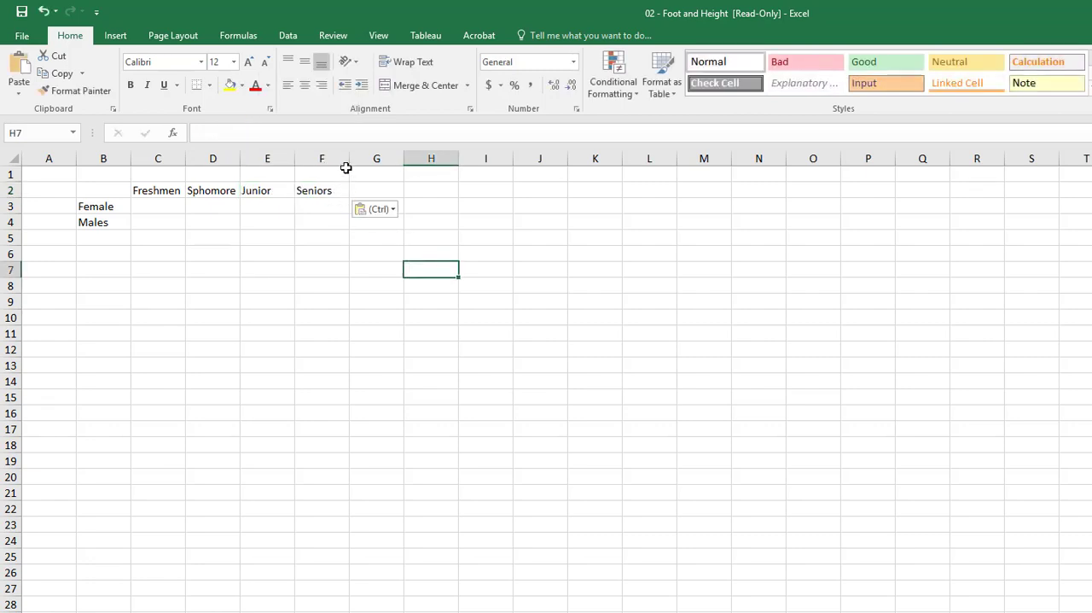
{"action": "double_click", "coordinate": [347, 162]}
{"action": "double_click", "coordinate": [294, 162]}
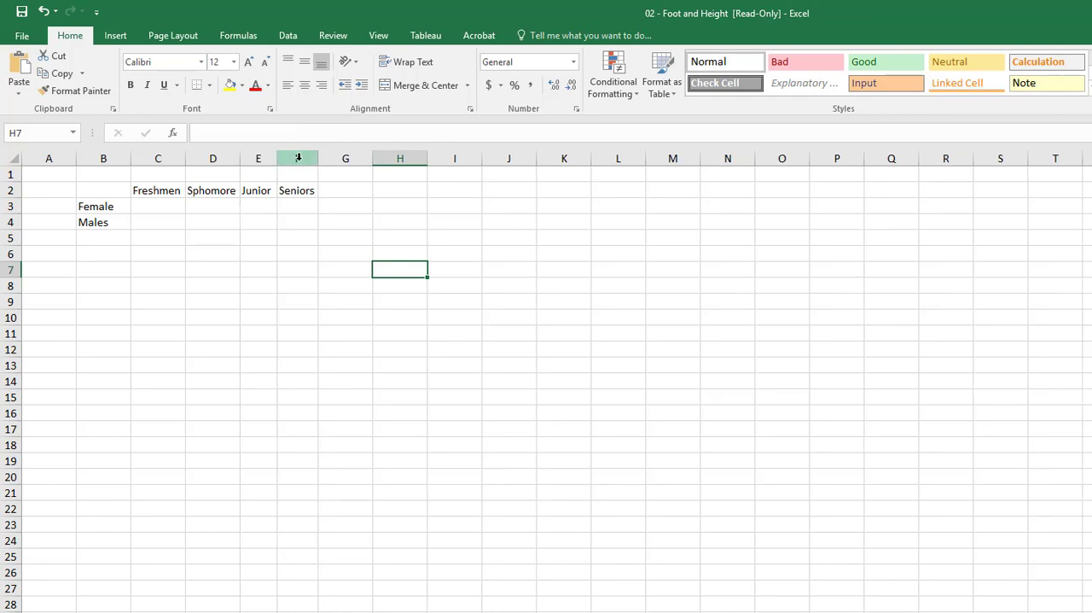
- Enter the Freshmen counts, 12 for Female in C3 and 4 for Males in C4
{"action": "left_click", "coordinate": [165, 204]}
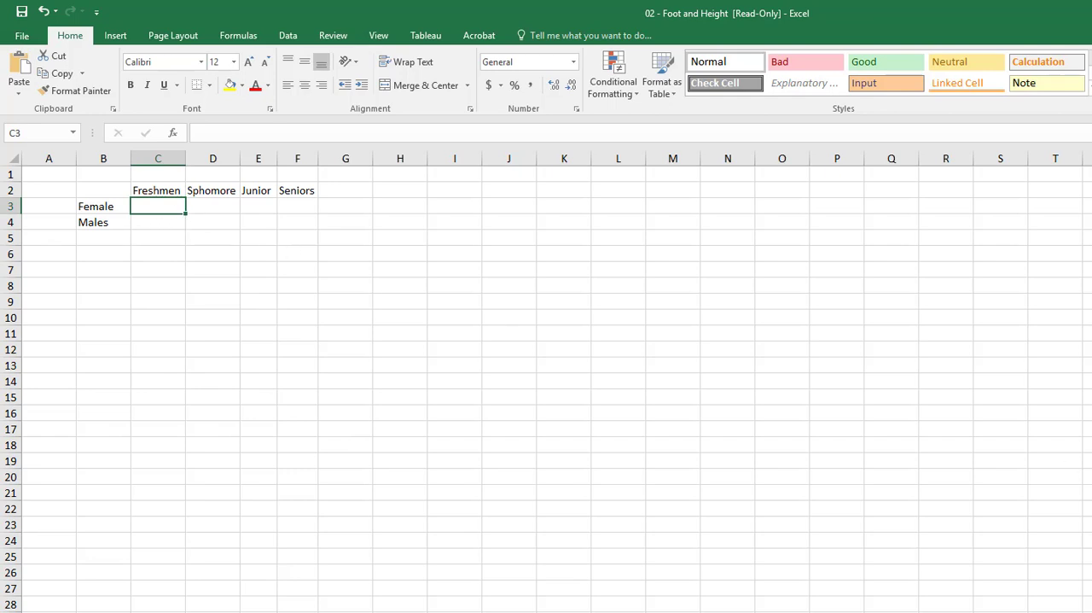
{"action": "type", "text": "12"}
{"action": "key", "text": "Return"}
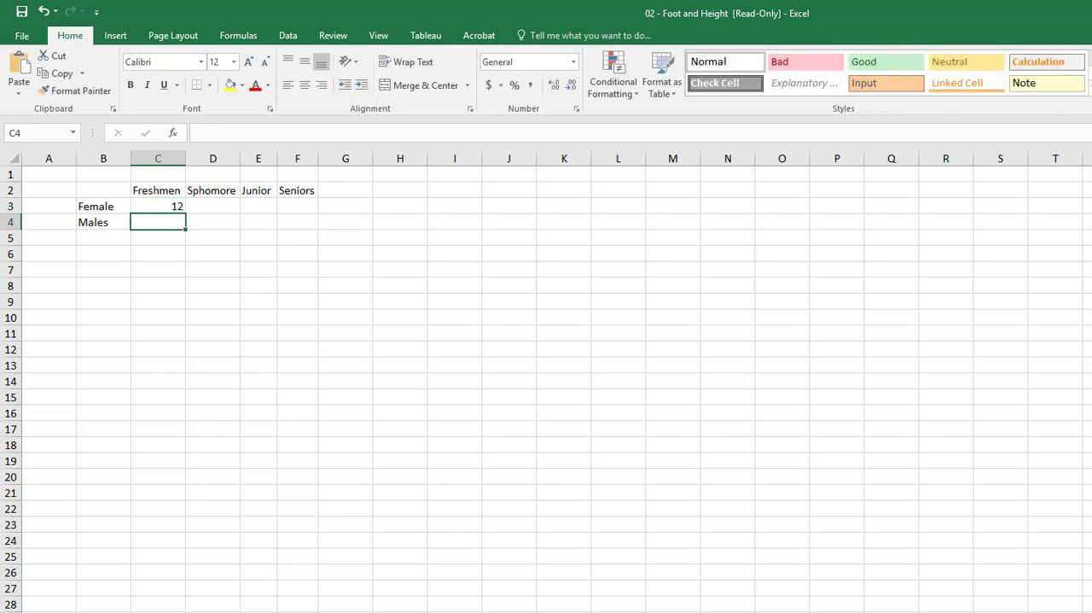
{"action": "type", "text": "4"}
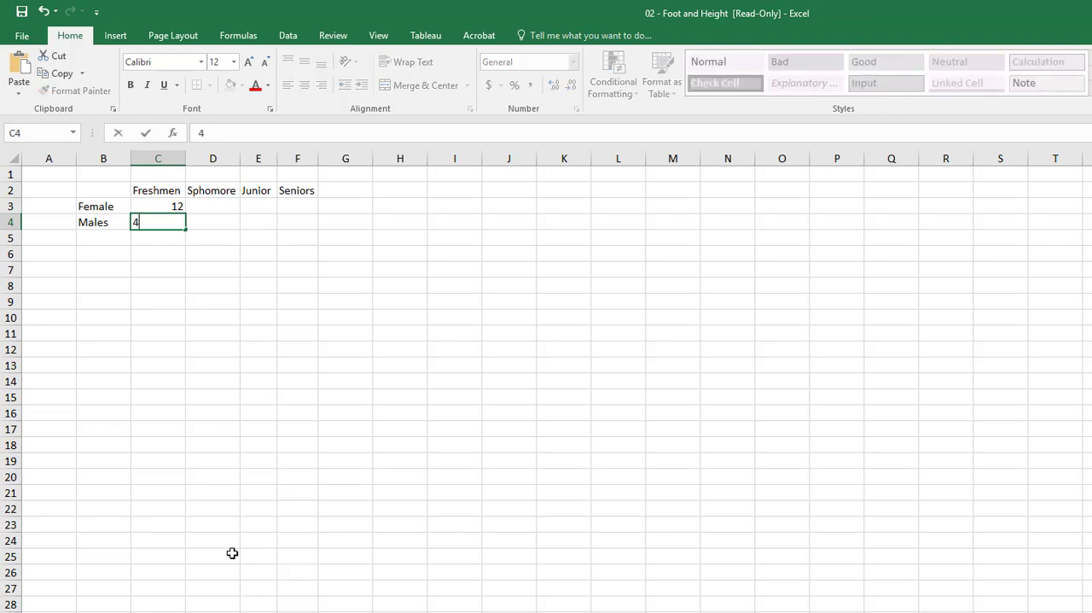
{"action": "key", "text": "Return"}
{"action": "key", "text": "Right"}
{"action": "key", "text": "Up"}
{"action": "key", "text": "Up"}
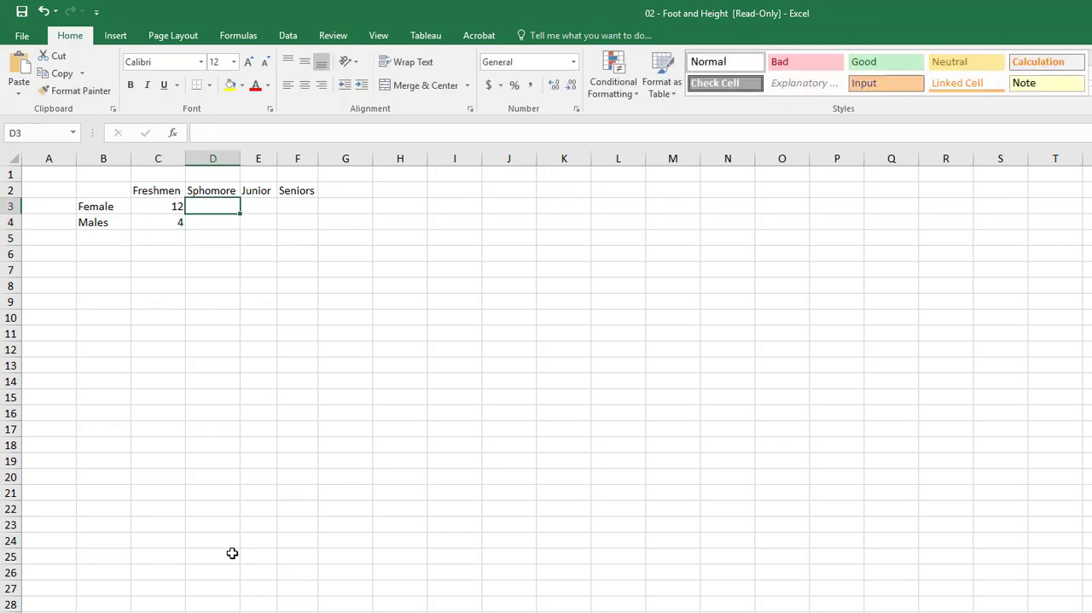
- Enter the Female/Males counts Sphomore 19/5, Junior 13/5 and Seniors 4/4, and add an Other column with 5/2
{"action": "type", "text": "19"}
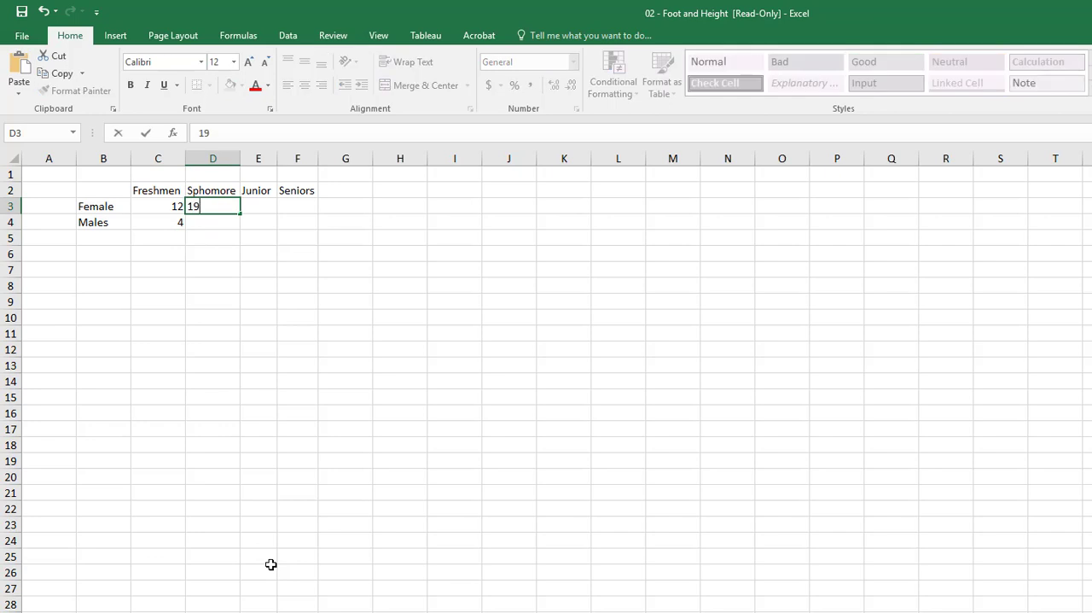
{"action": "key", "text": "Return"}
{"action": "type", "text": "5"}
{"action": "key", "text": "Return"}
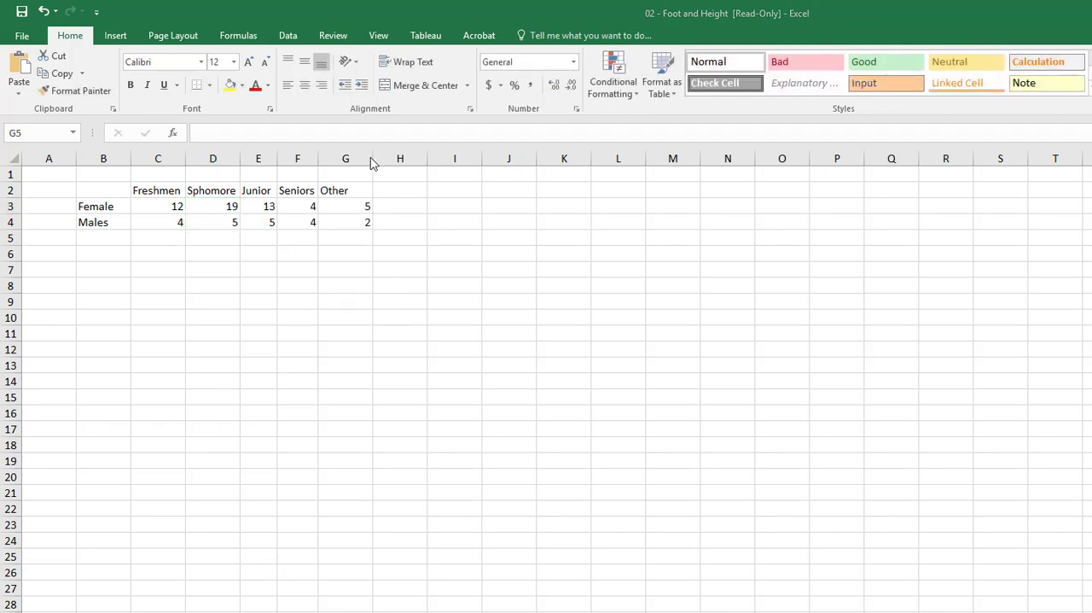
- Autofit the width of the Other column G to its contents
{"action": "left_click", "coordinate": [373, 159]}
{"action": "double_click", "coordinate": [373, 154]}
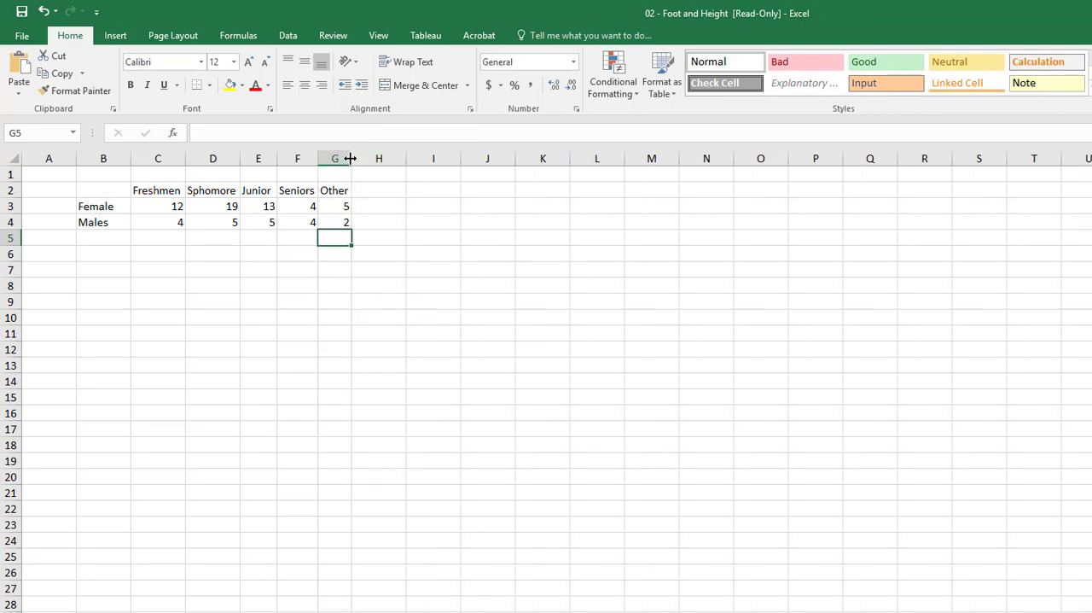
{"action": "left_click_drag", "start_coordinate": [350, 159], "coordinate": [373, 159]}
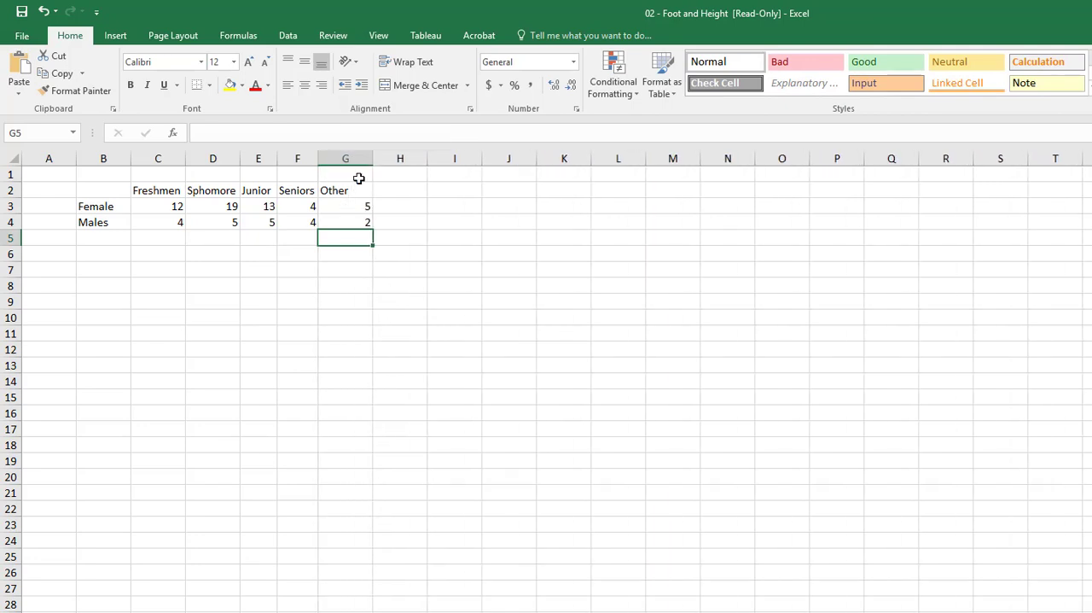
{"action": "double_click", "coordinate": [373, 159]}
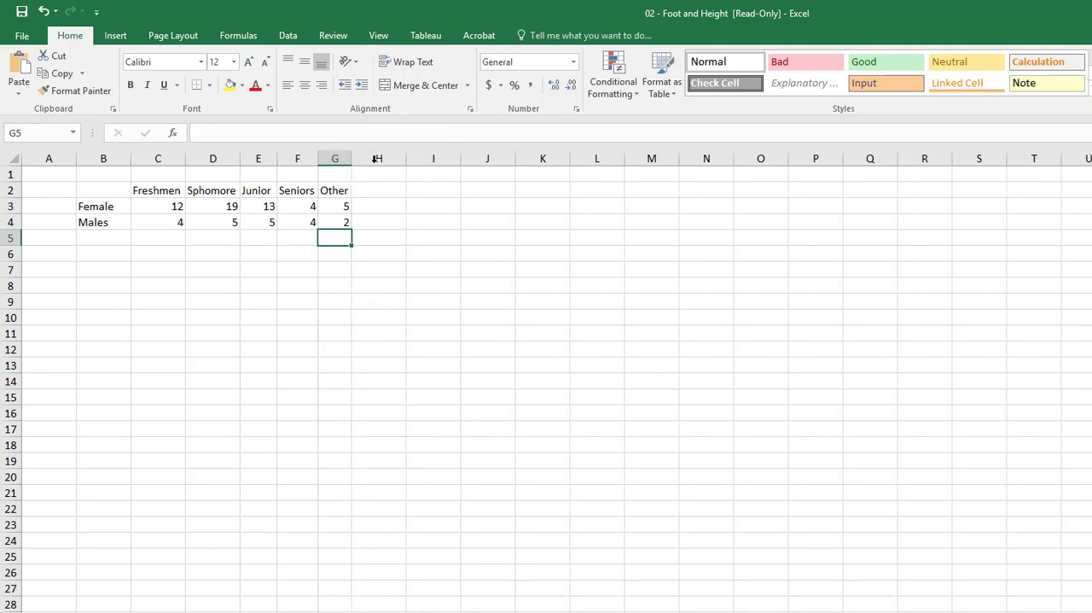
{"action": "left_click", "coordinate": [297, 256]}
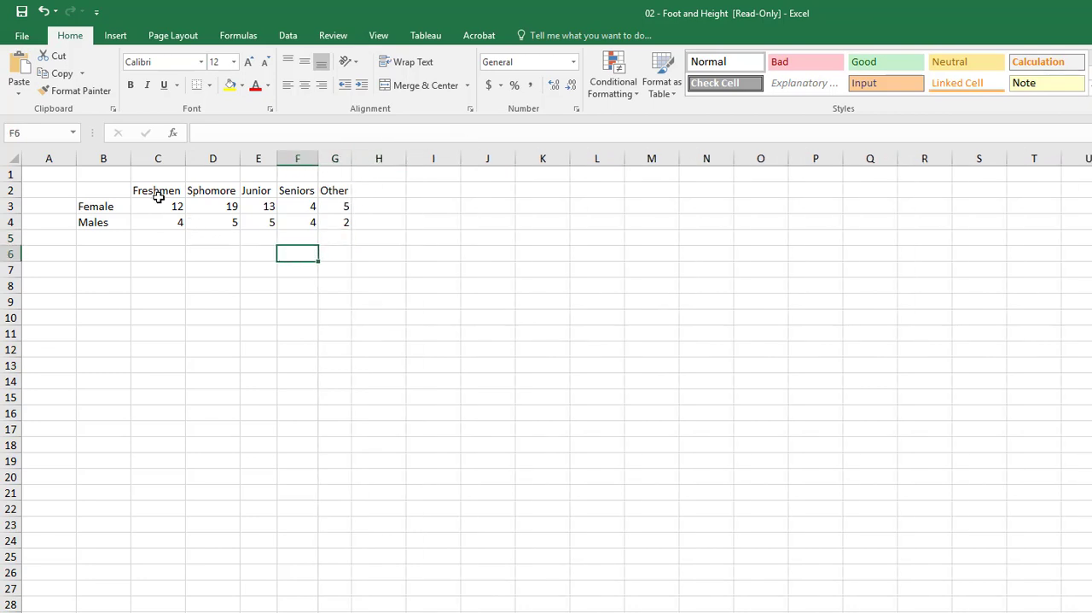
- Make the column headings in C2:G2 bold
{"action": "left_click_drag", "start_coordinate": [159, 192], "coordinate": [330, 189]}
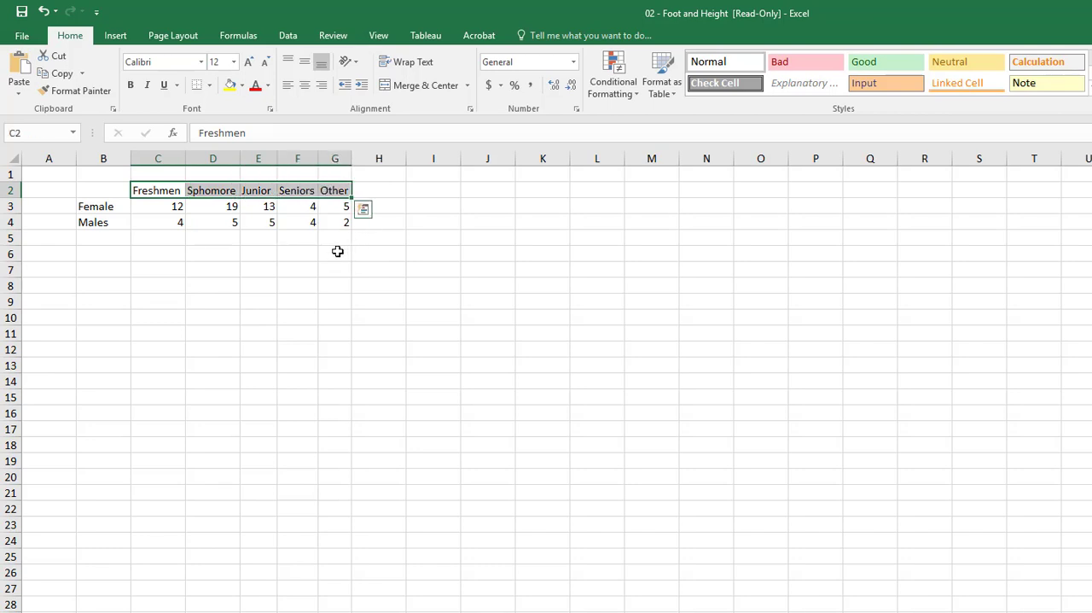
{"action": "key", "text": "ctrl+b"}
{"action": "left_click", "coordinate": [309, 298]}
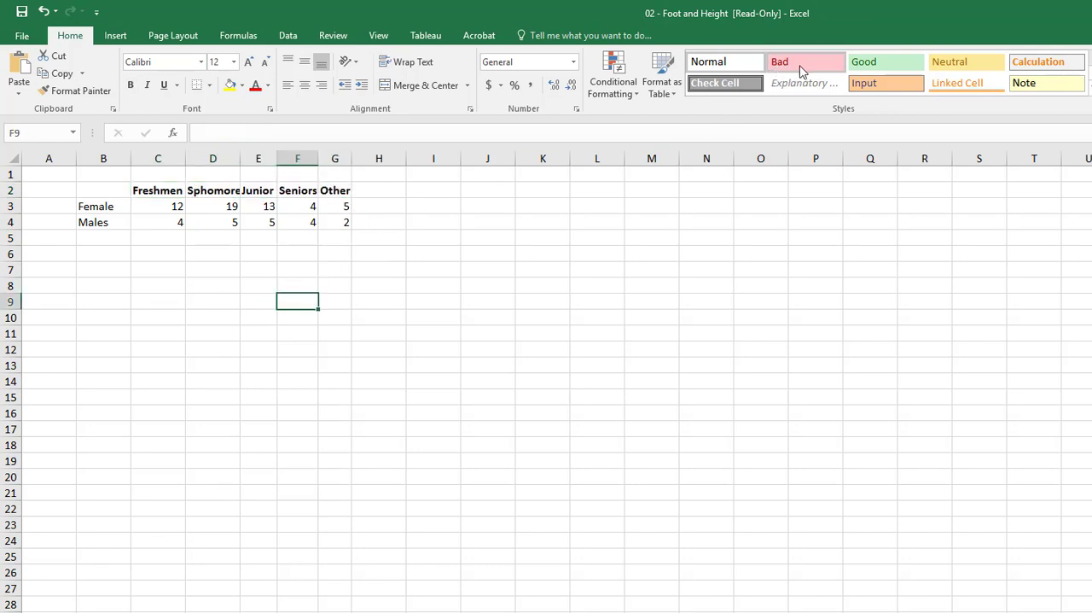
{"action": "left_click", "coordinate": [675, 97]}
{"action": "left_click", "coordinate": [231, 287]}
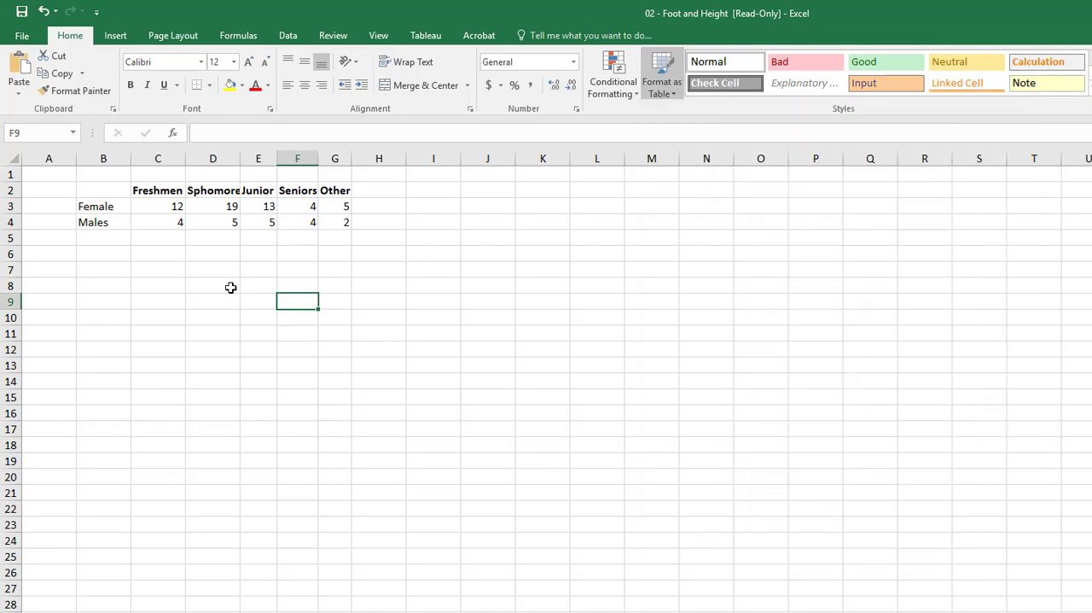
{"action": "left_click_drag", "start_coordinate": [124, 195], "coordinate": [339, 221]}
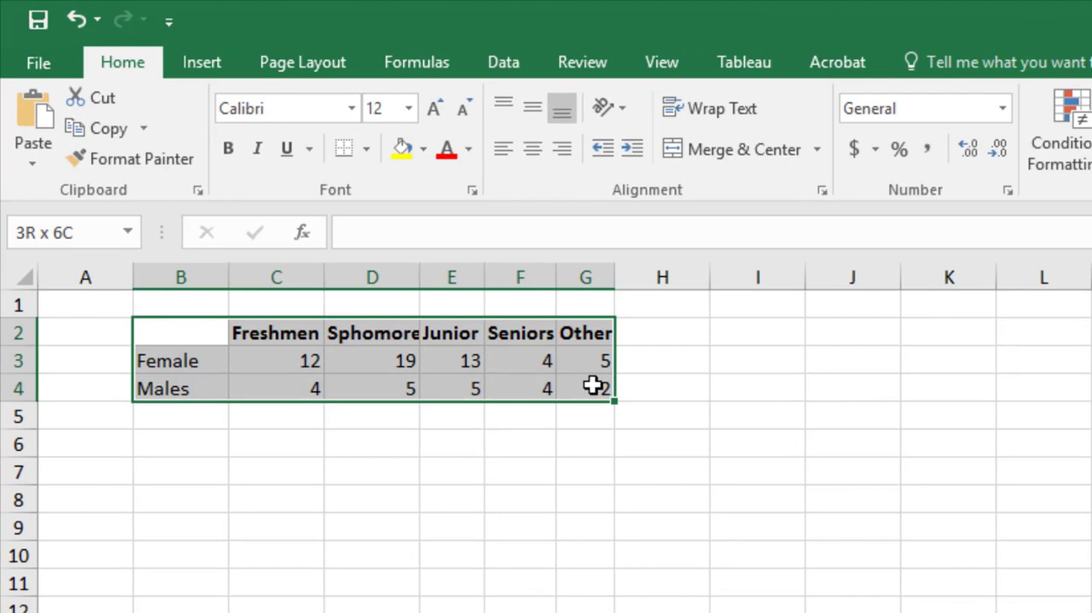
{"action": "left_click_drag", "start_coordinate": [593, 386], "coordinate": [595, 388]}
{"action": "left_click", "coordinate": [743, 307]}
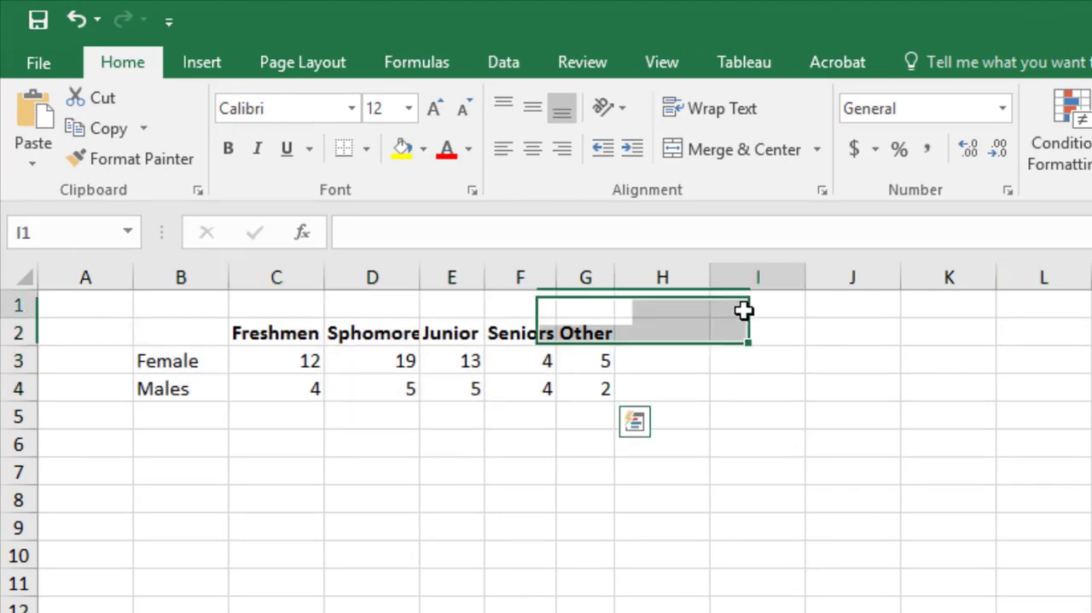
- Add the heading Total in H2, after the Other column
{"action": "left_click", "coordinate": [680, 336]}
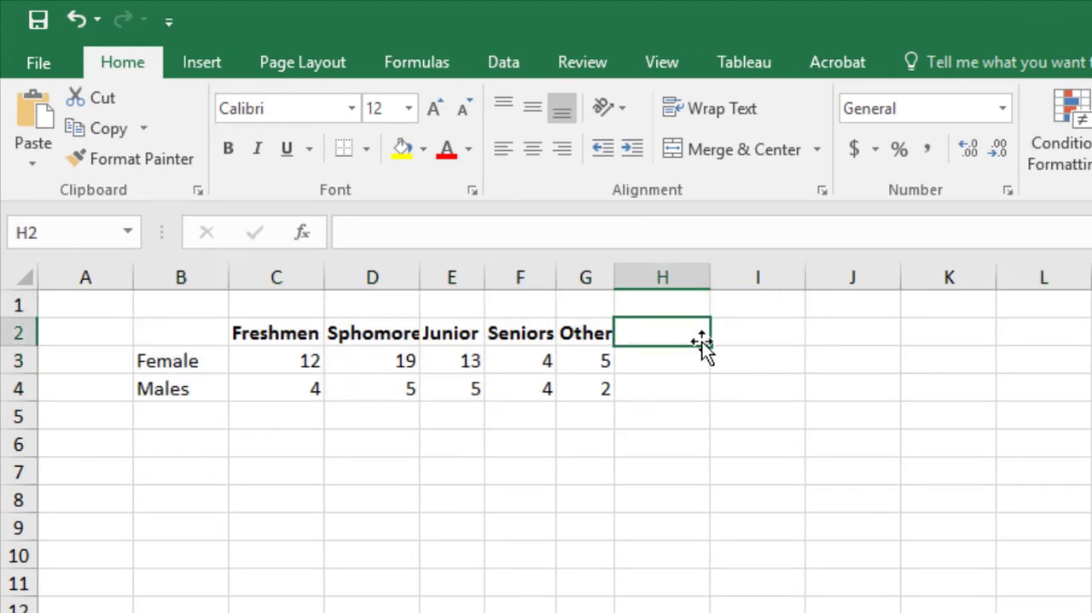
{"action": "type", "text": "Total"}
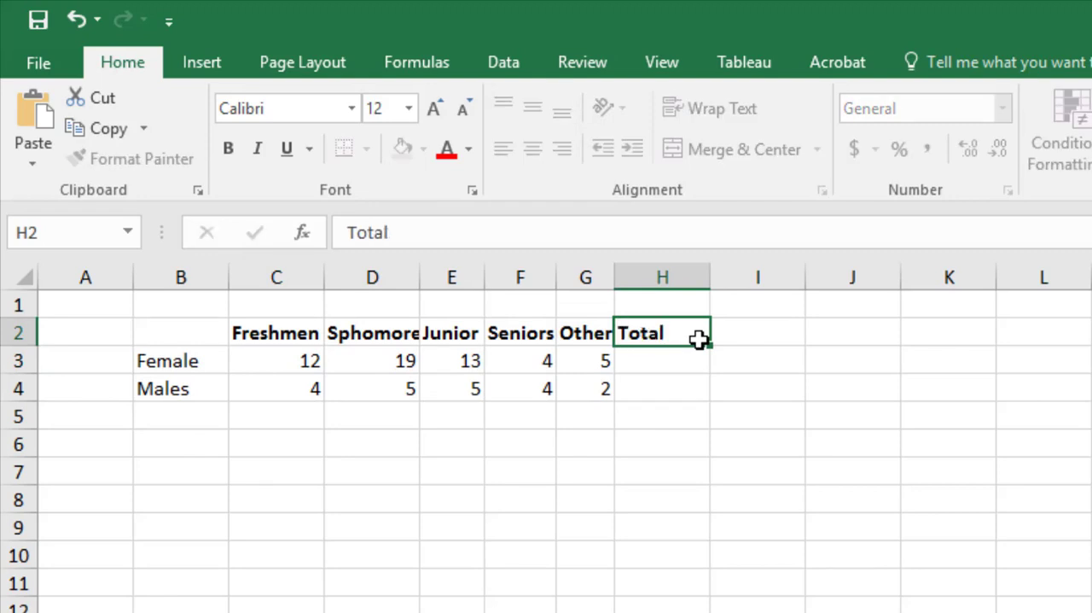
{"action": "key", "text": "Return"}
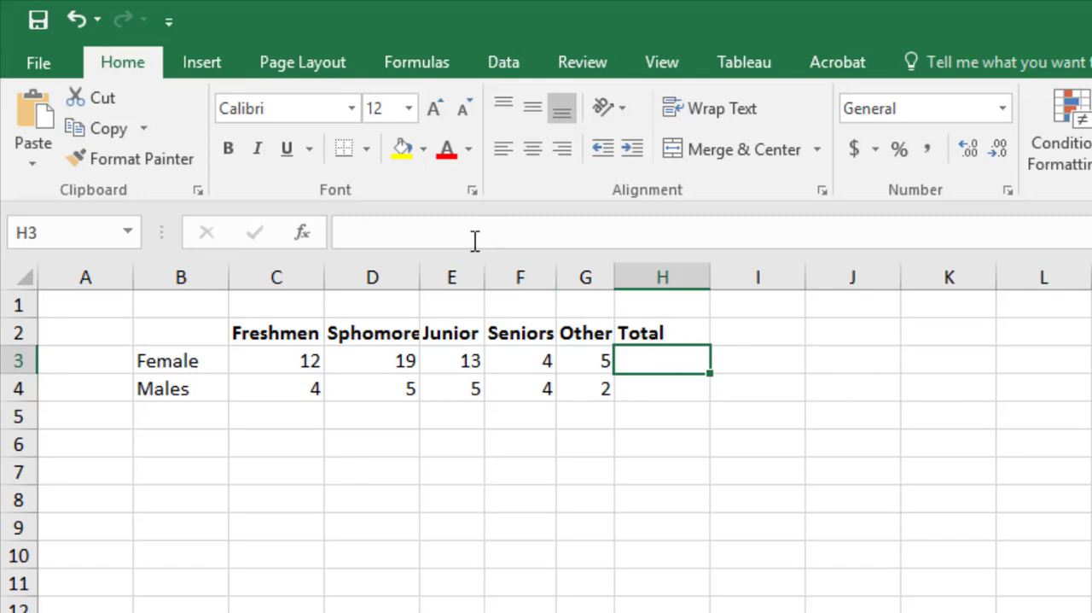
- Total the Female row in H3 by adding its cells individually with the formula =C3+D3+E3+F3+G3
{"action": "left_click", "coordinate": [651, 237]}
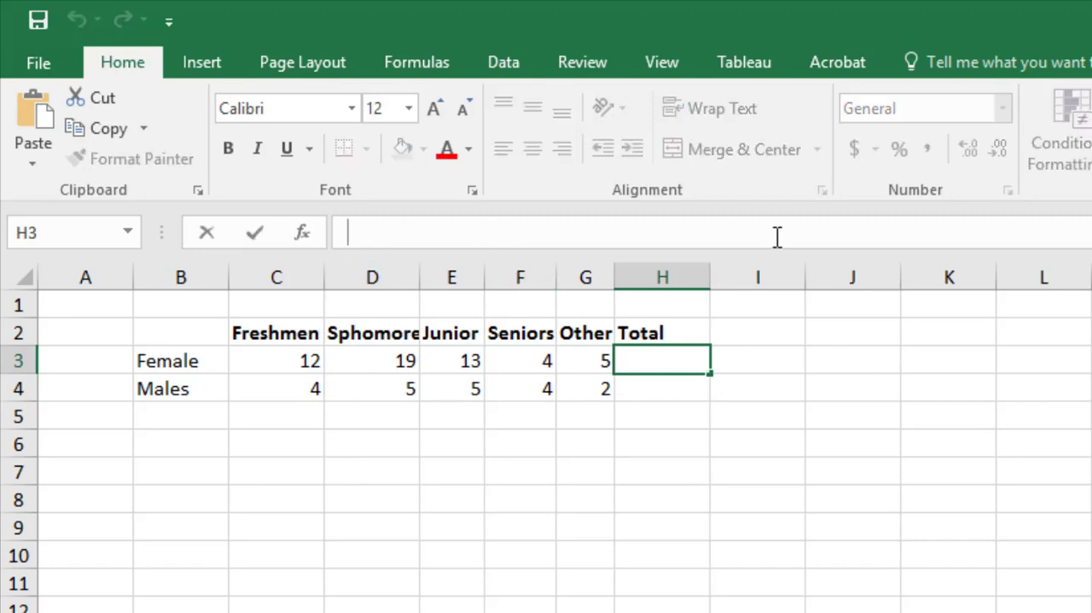
{"action": "type", "text": "="}
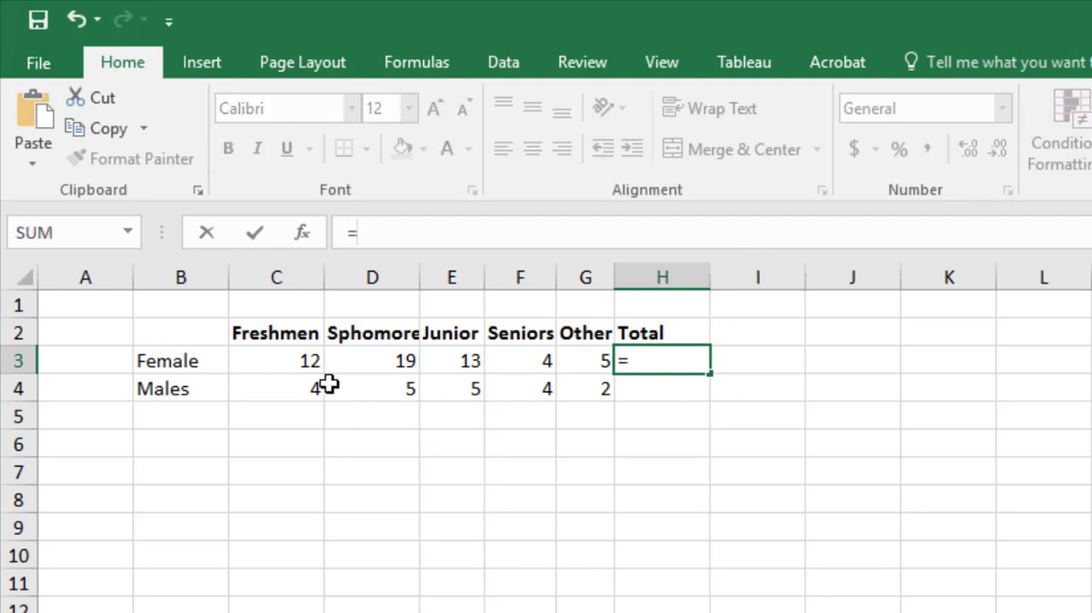
{"action": "left_click", "coordinate": [298, 358]}
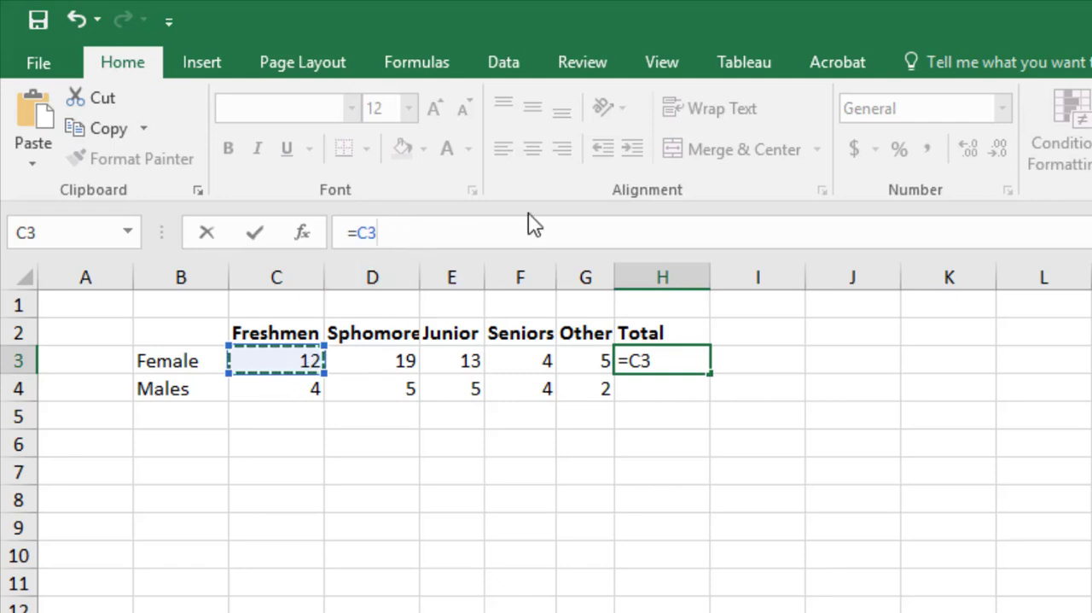
{"action": "type", "text": "+"}
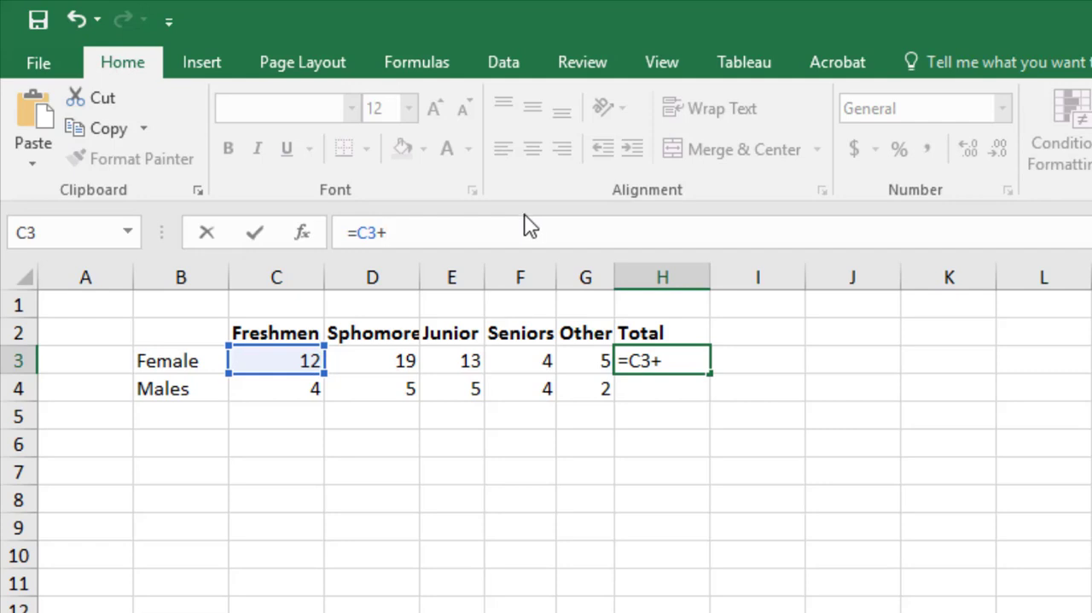
{"action": "type", "text": "C4"}
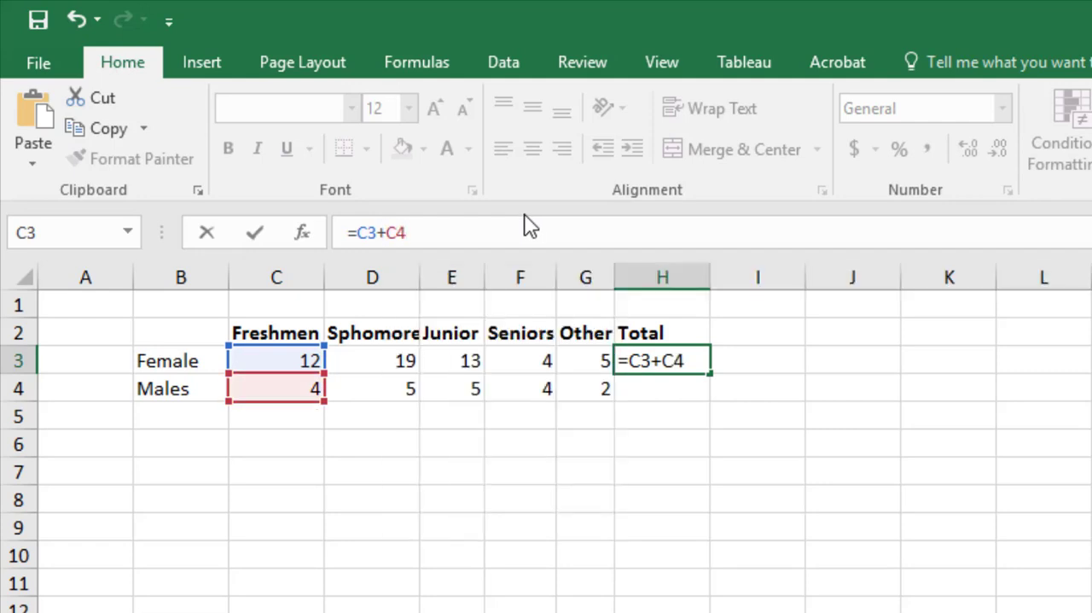
{"action": "key", "text": "BackSpace"}
{"action": "key", "text": "BackSpace"}
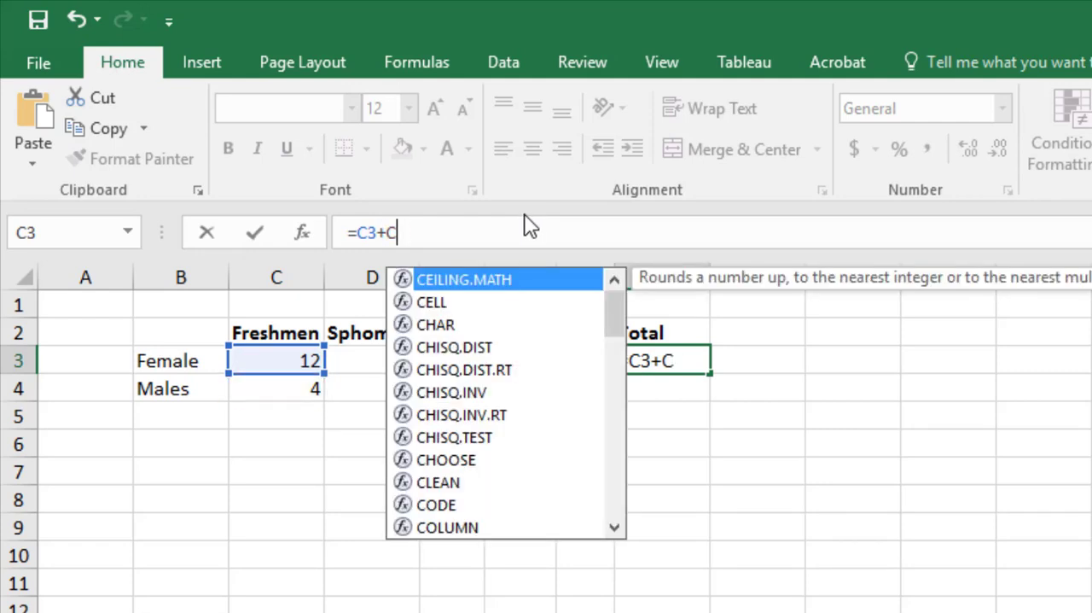
{"action": "type", "text": "D3"}
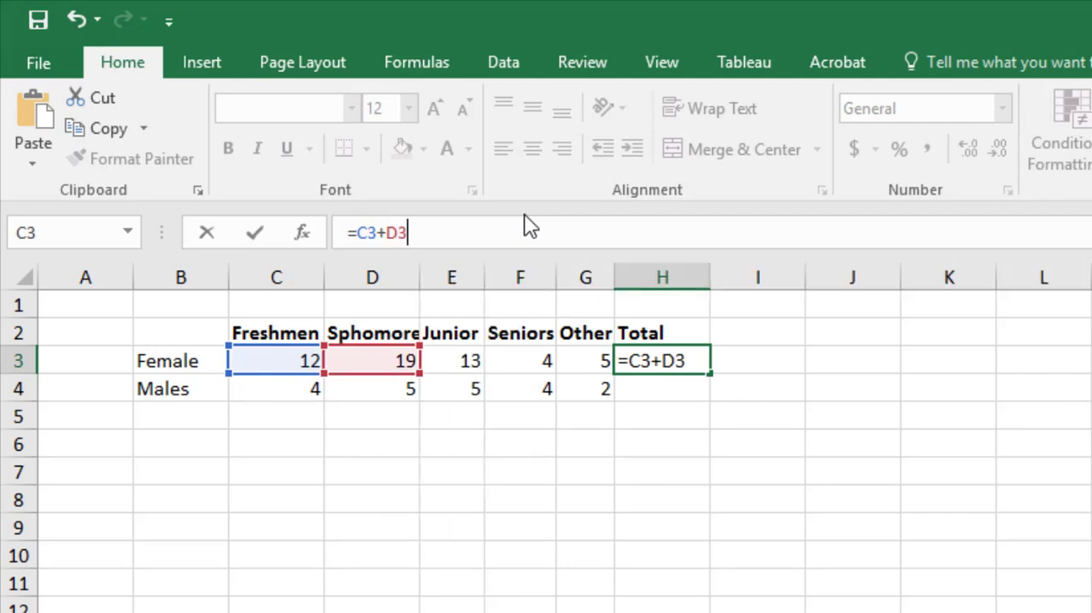
{"action": "type", "text": "+"}
{"action": "left_click", "coordinate": [472, 361]}
{"action": "type", "text": "+"}
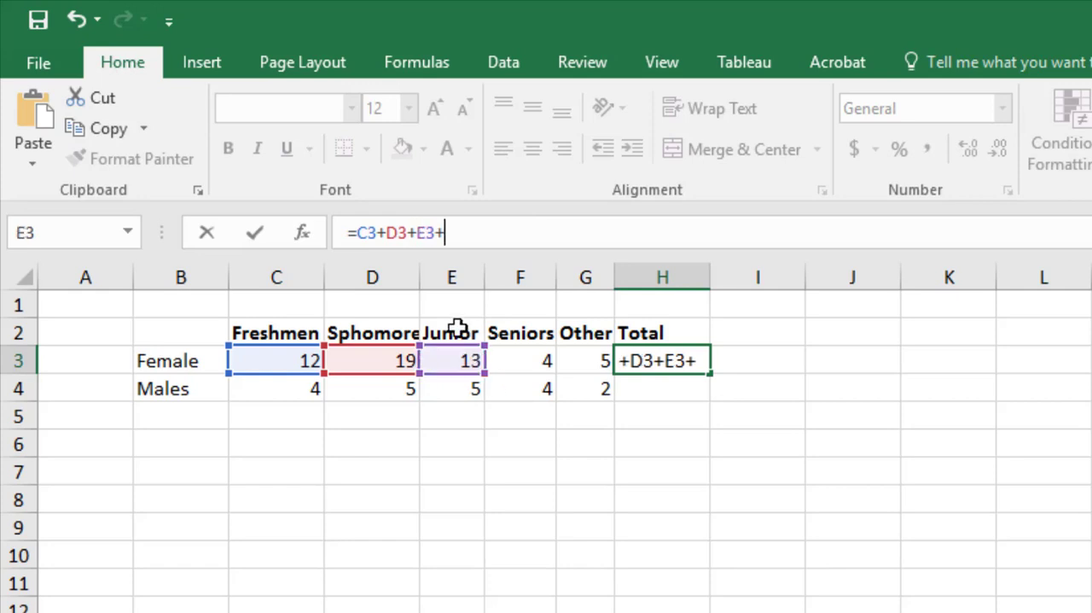
{"action": "left_click", "coordinate": [531, 357]}
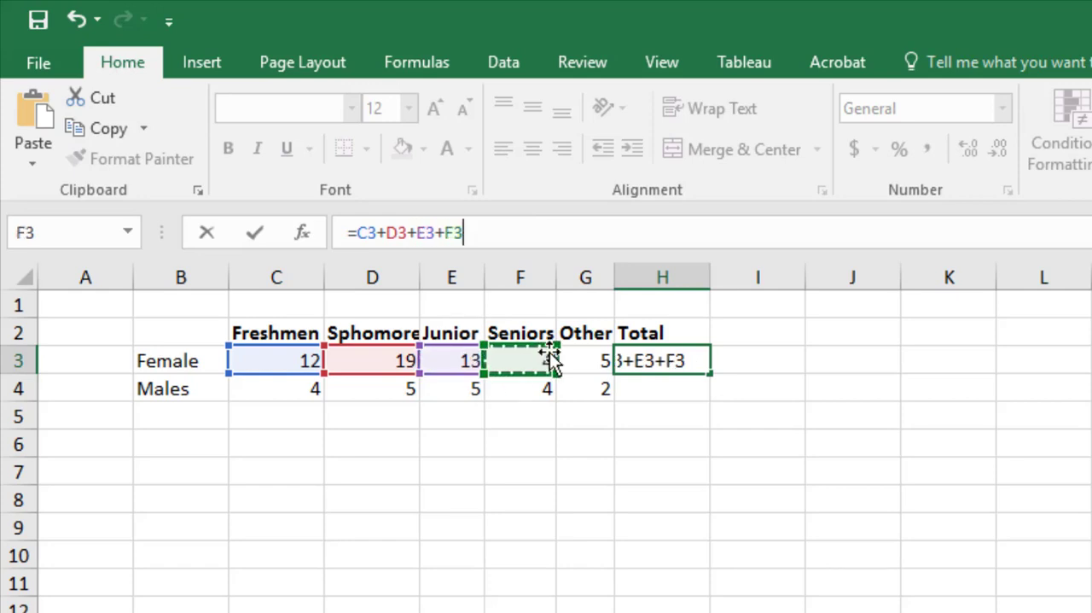
{"action": "type", "text": "+"}
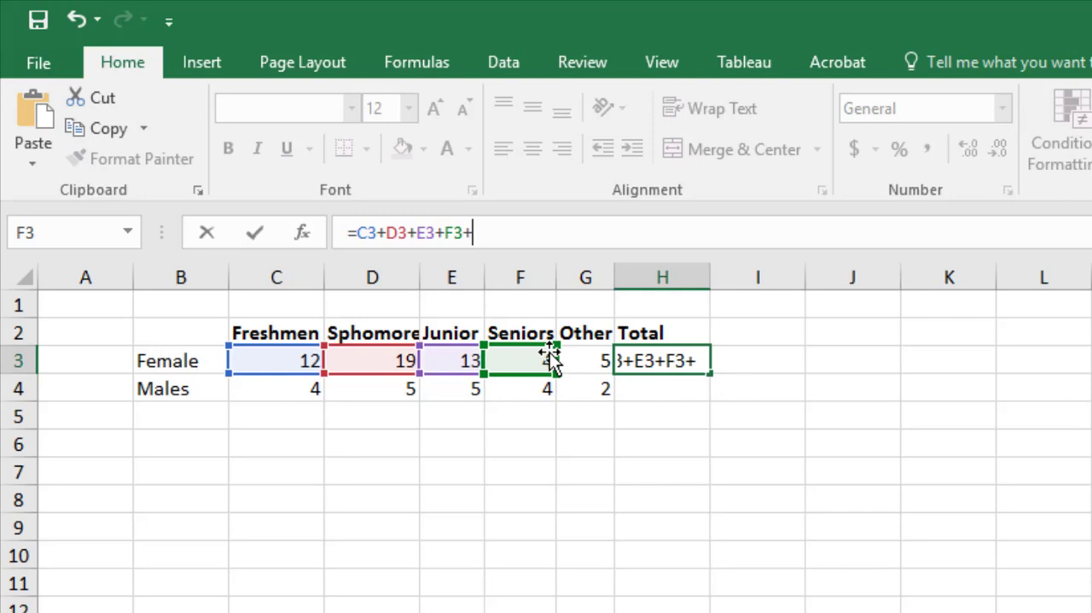
{"action": "left_click", "coordinate": [601, 365]}
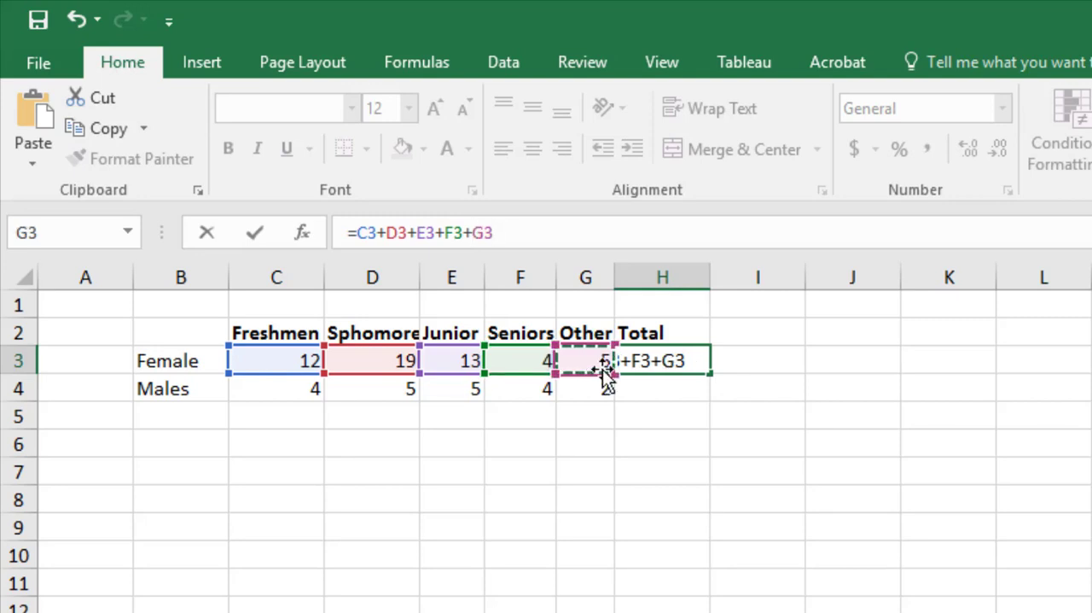
{"action": "key", "text": "Return"}
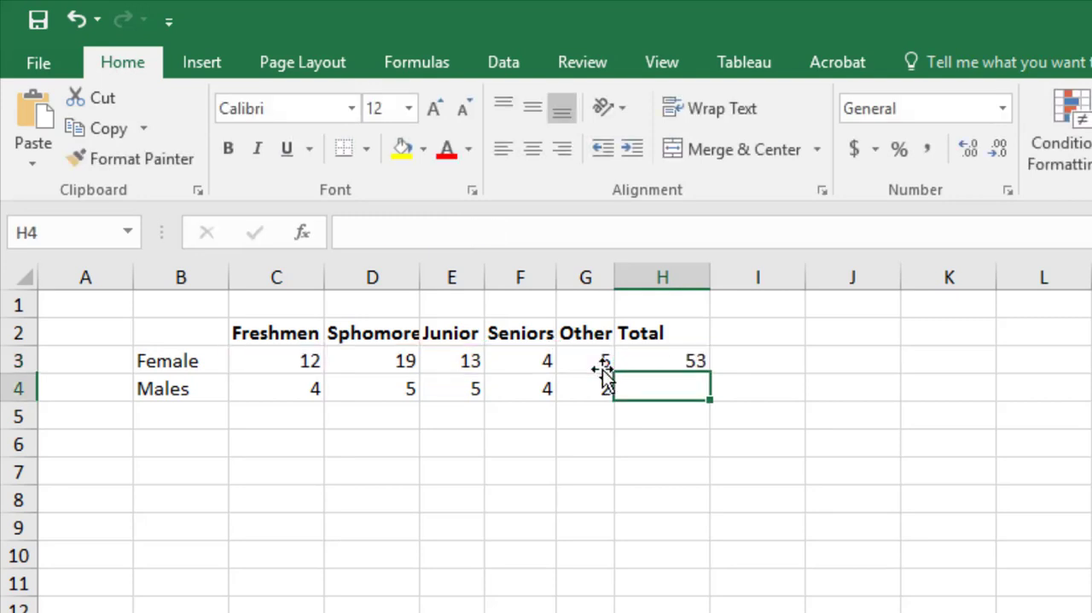
{"action": "left_click", "coordinate": [665, 367]}
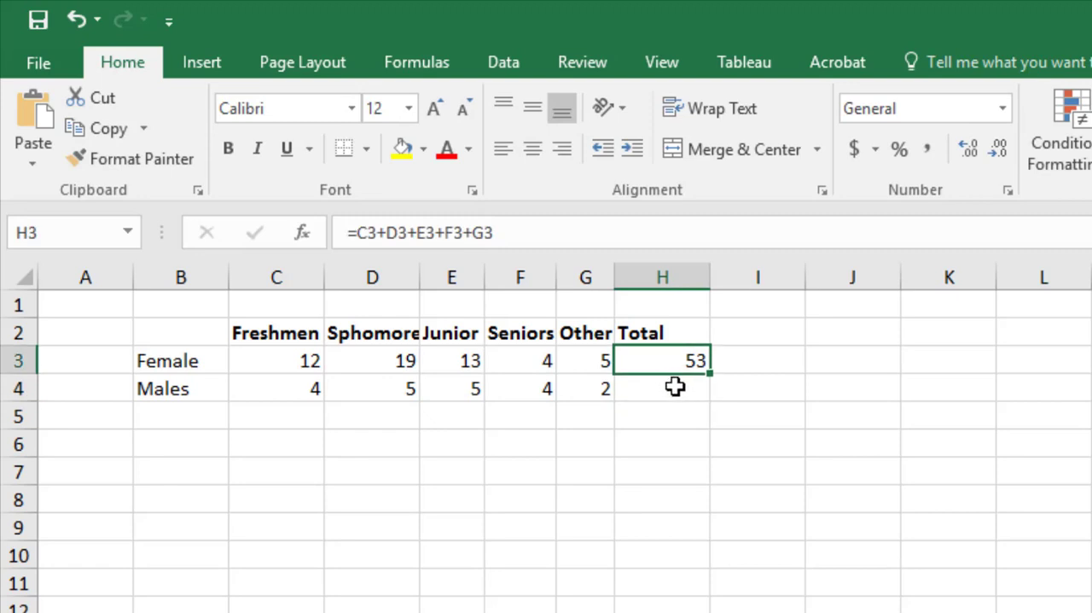
- Total the Males row in H4 with the formula =sum(C4:G4)
{"action": "left_click", "coordinate": [676, 388]}
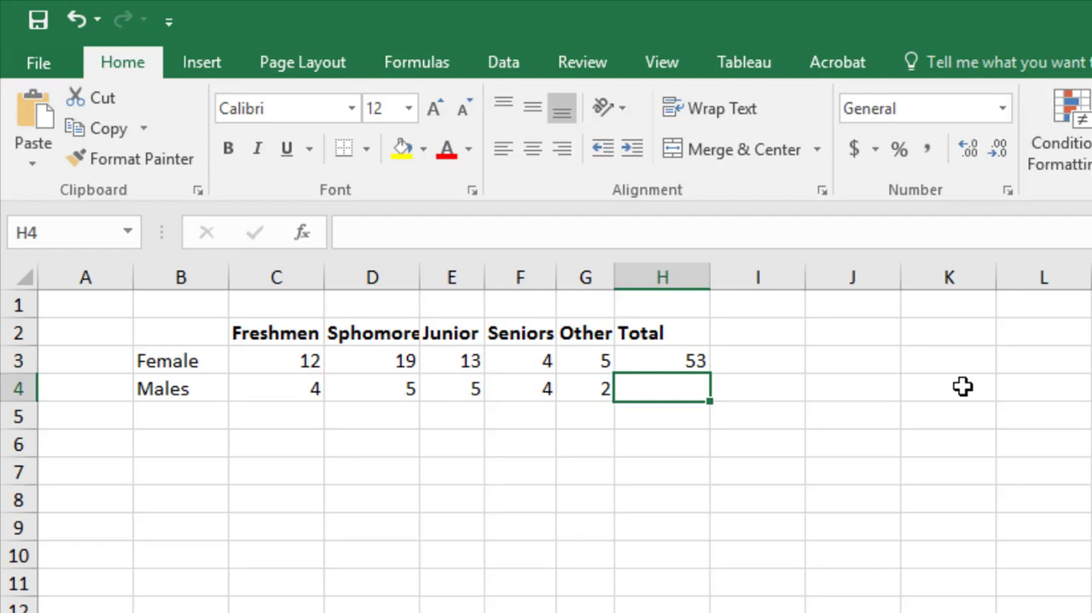
{"action": "type", "text": "="}
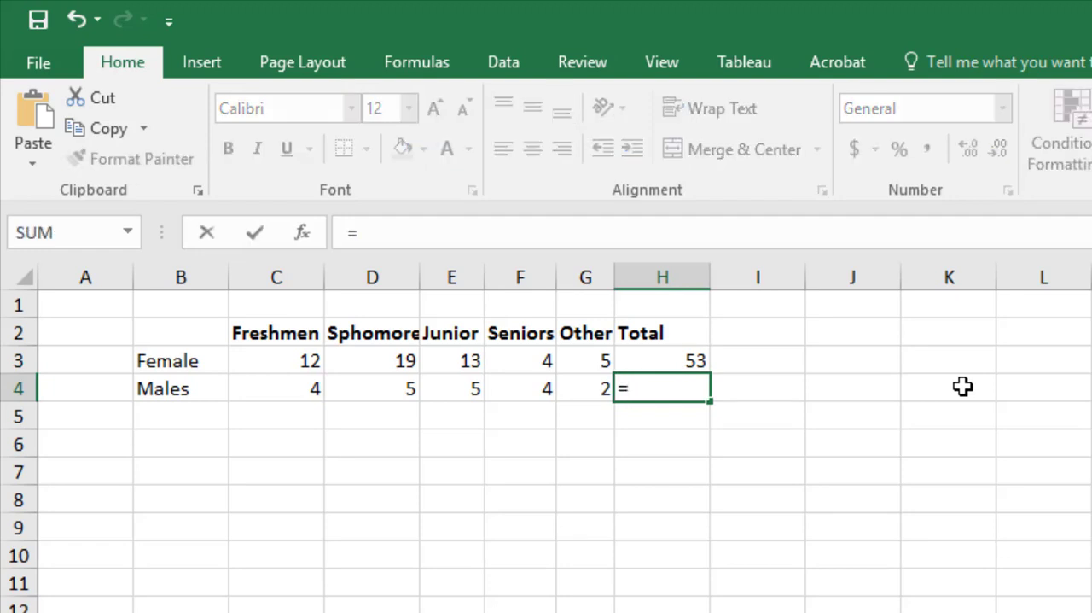
{"action": "type", "text": "sum("}
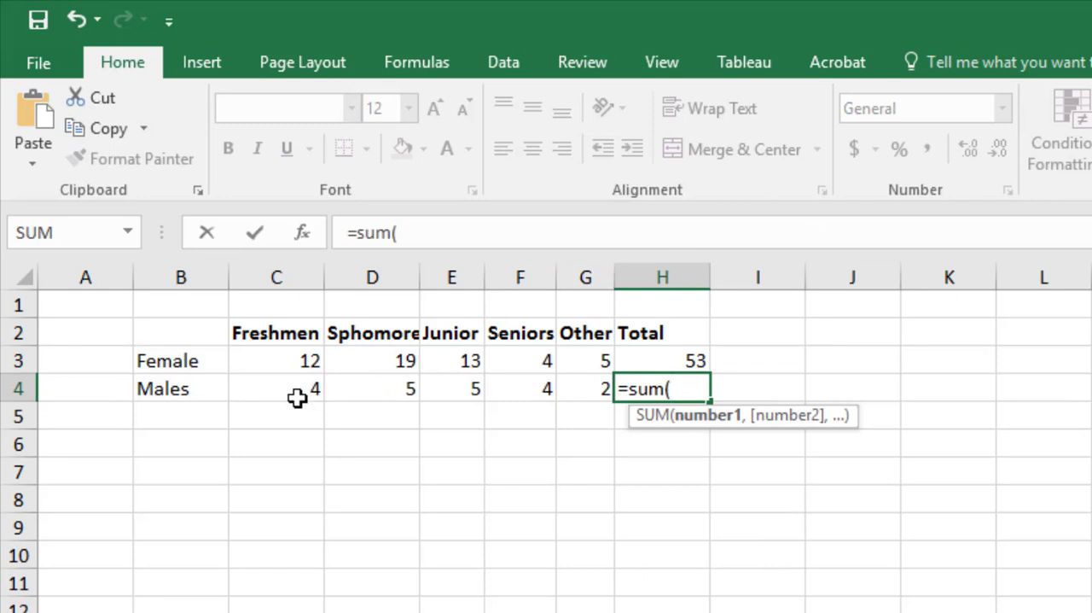
{"action": "left_click_drag", "start_coordinate": [298, 397], "coordinate": [450, 374]}
{"action": "left_click_drag", "start_coordinate": [567, 369], "coordinate": [603, 387]}
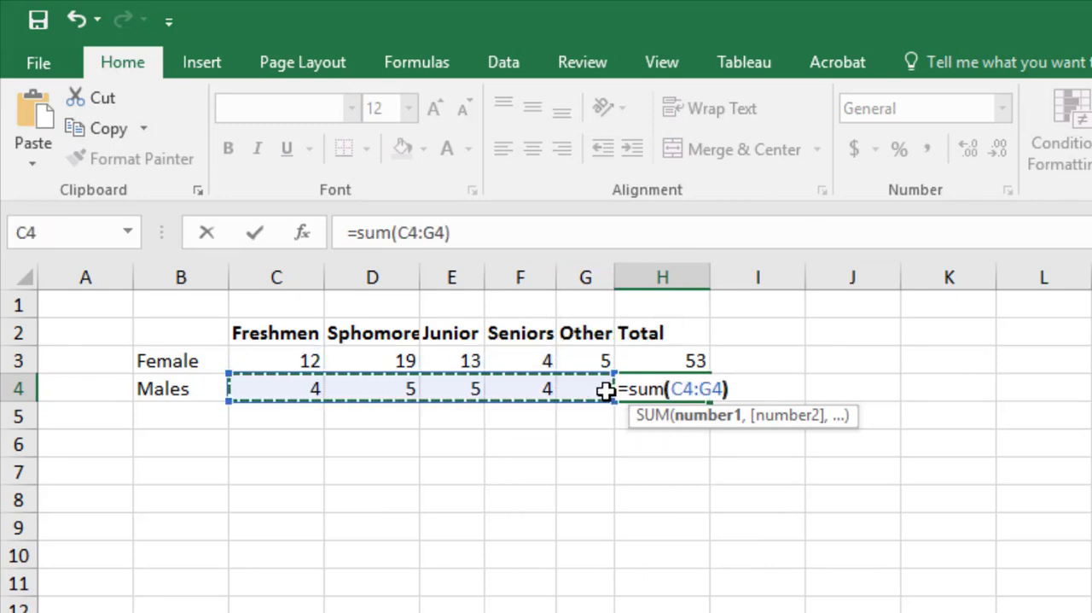
{"action": "type", "text": ")"}
{"action": "key", "text": "Return"}
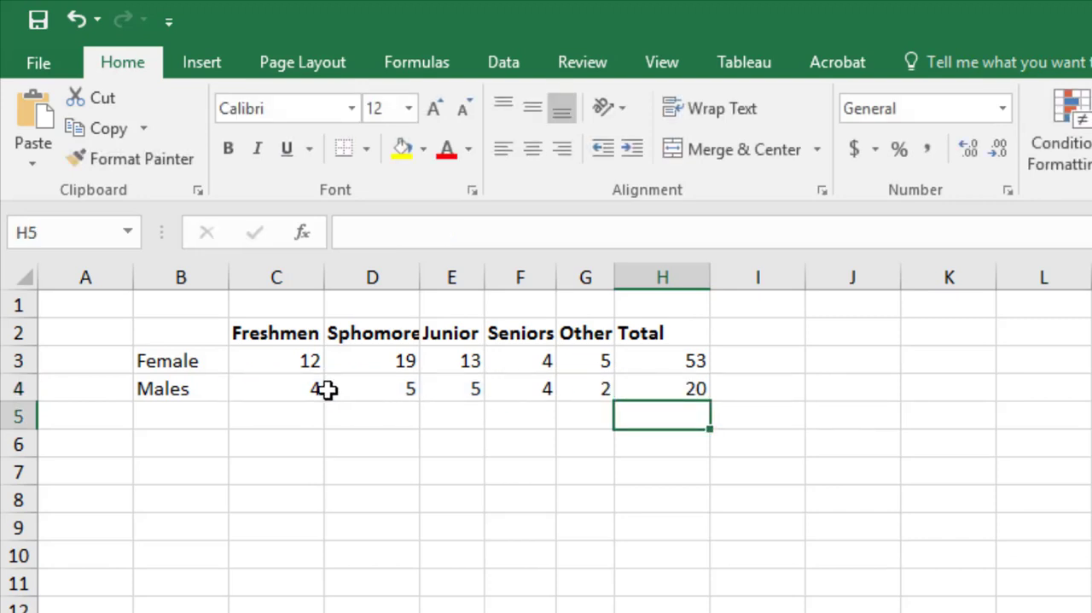
- Add the row label Total in B5, below Males
{"action": "left_click", "coordinate": [309, 385]}
{"action": "left_click", "coordinate": [295, 421]}
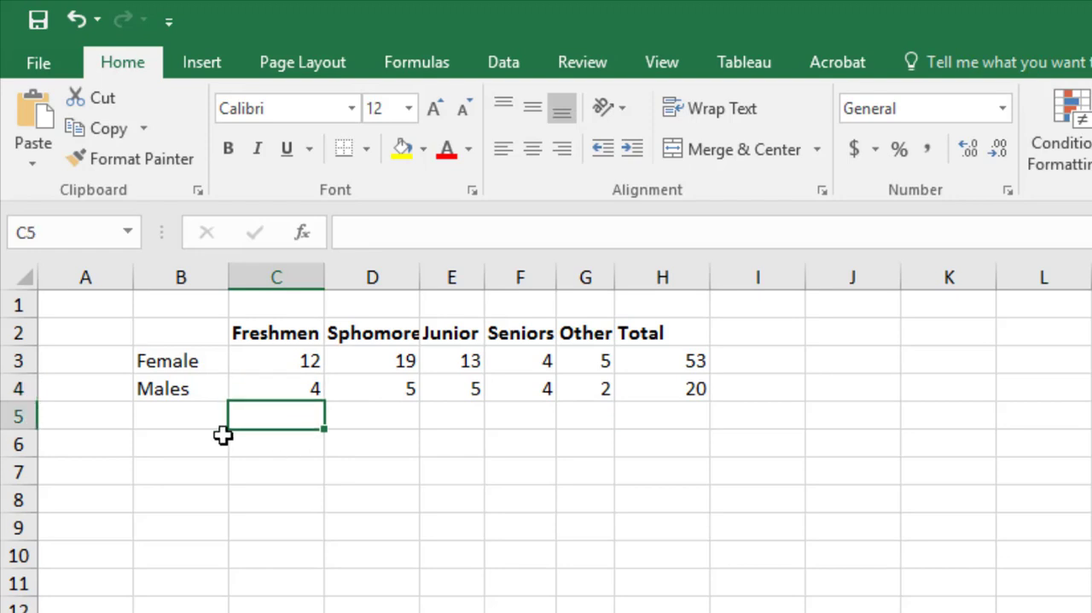
{"action": "left_click", "coordinate": [158, 419]}
{"action": "type", "text": "T"}
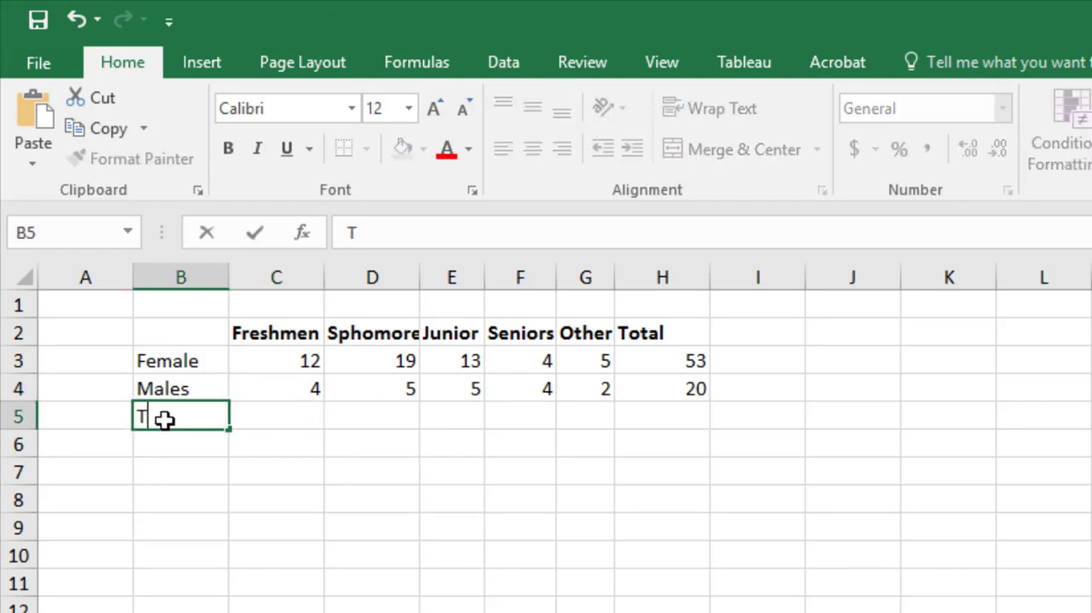
{"action": "type", "text": "otal"}
{"action": "key", "text": "Return"}
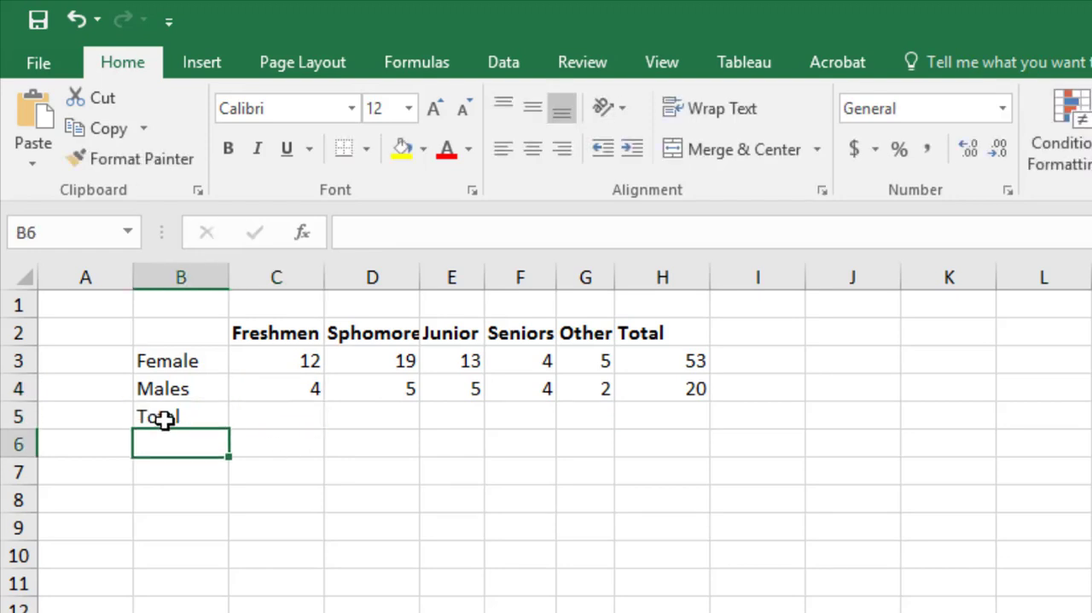
- Total the Freshmen column in C5 by using AutoSum's Sum function on C3:C4
{"action": "left_click", "coordinate": [262, 411]}
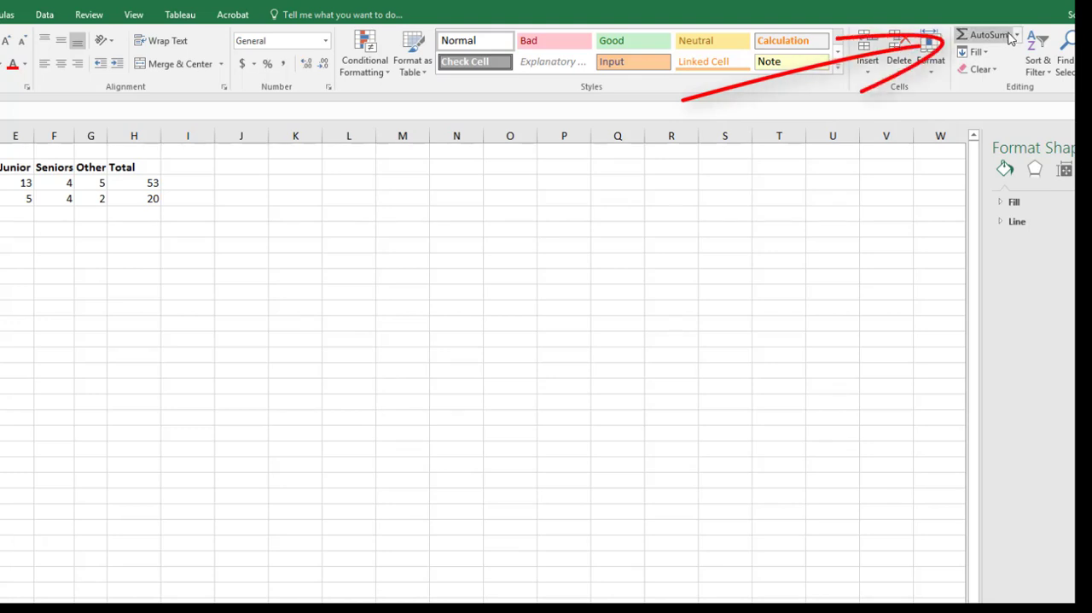
{"action": "left_click", "coordinate": [1018, 35]}
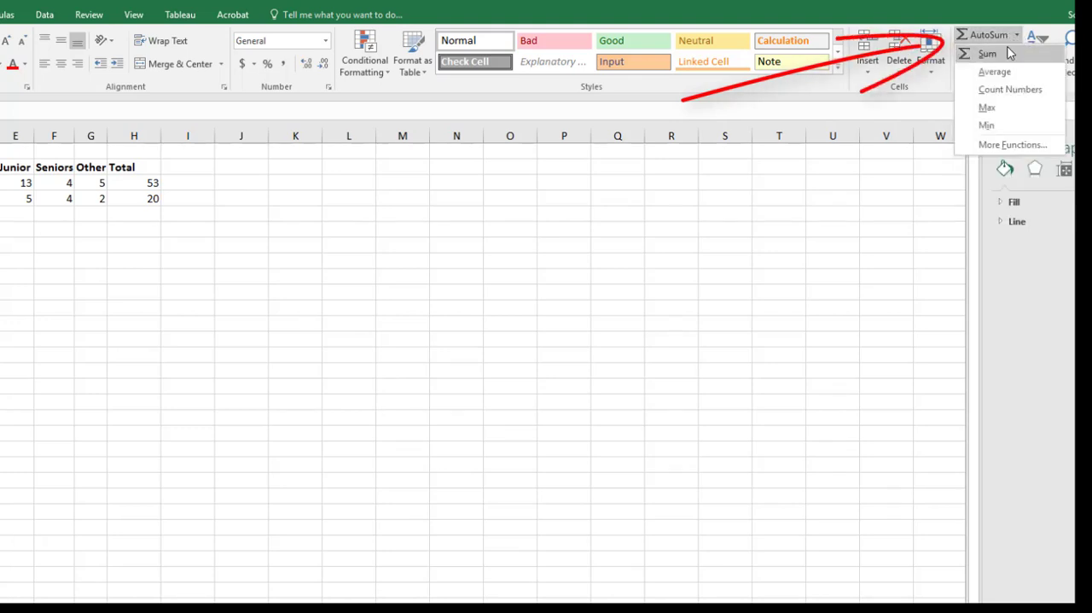
{"action": "left_click", "coordinate": [994, 53]}
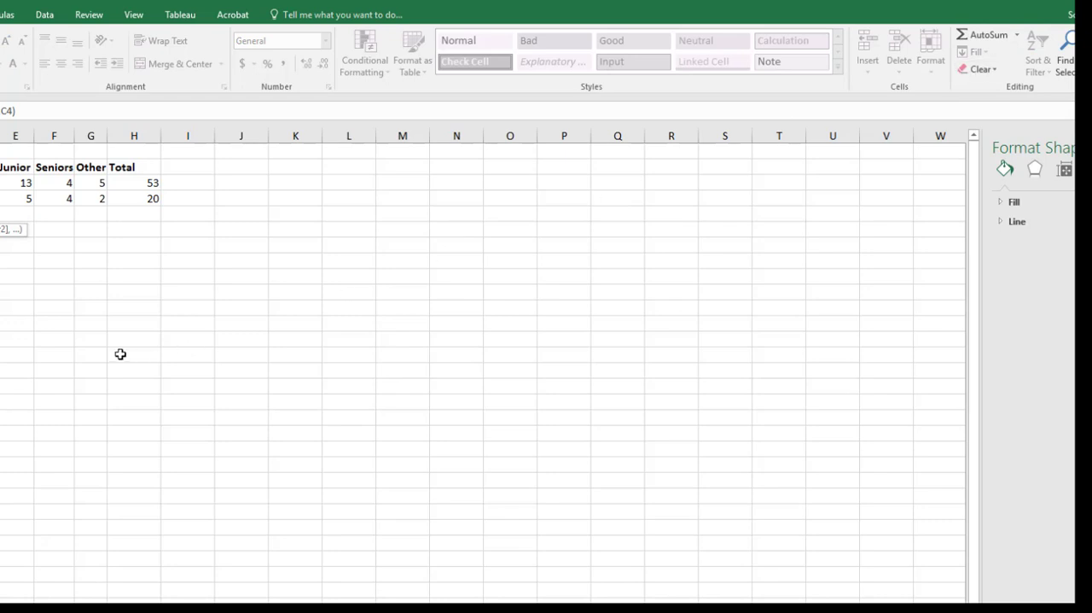
{"action": "key", "text": "Return"}
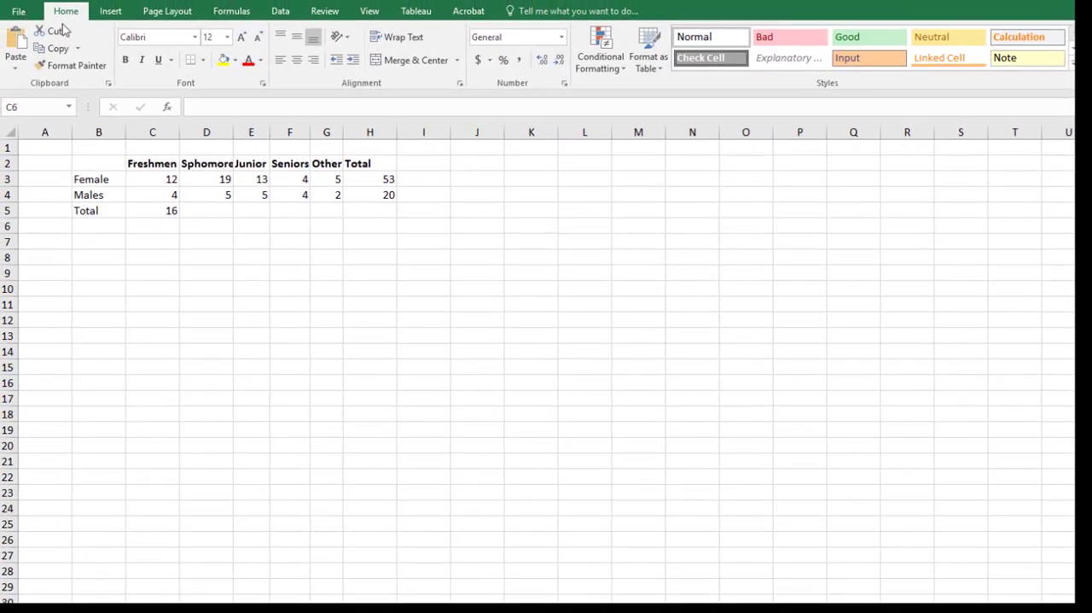
{"action": "left_click", "coordinate": [110, 10]}
{"action": "left_click", "coordinate": [279, 10]}
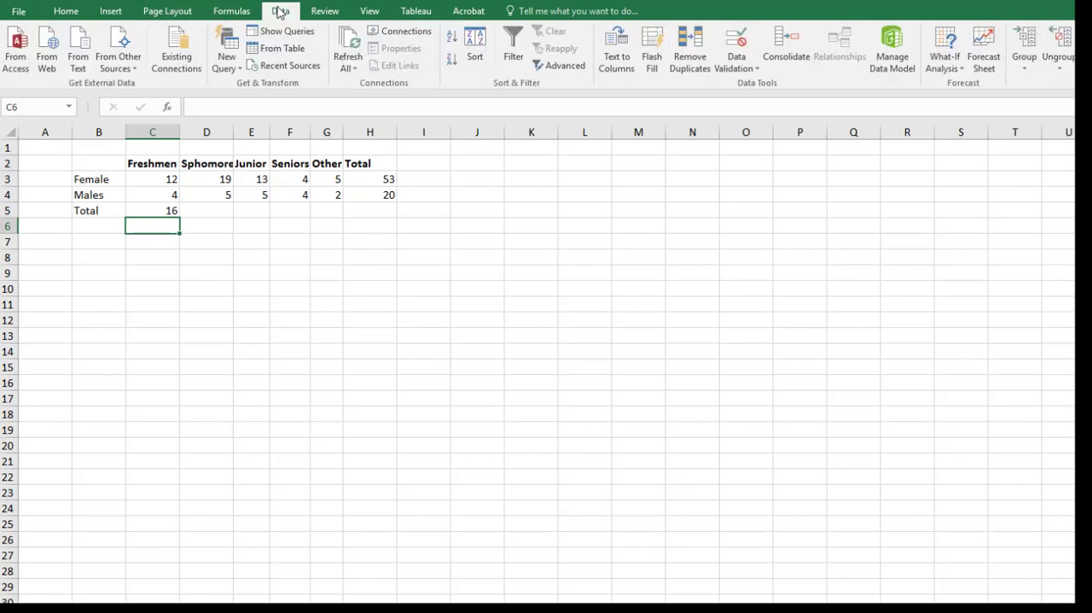
{"action": "left_click", "coordinate": [237, 14]}
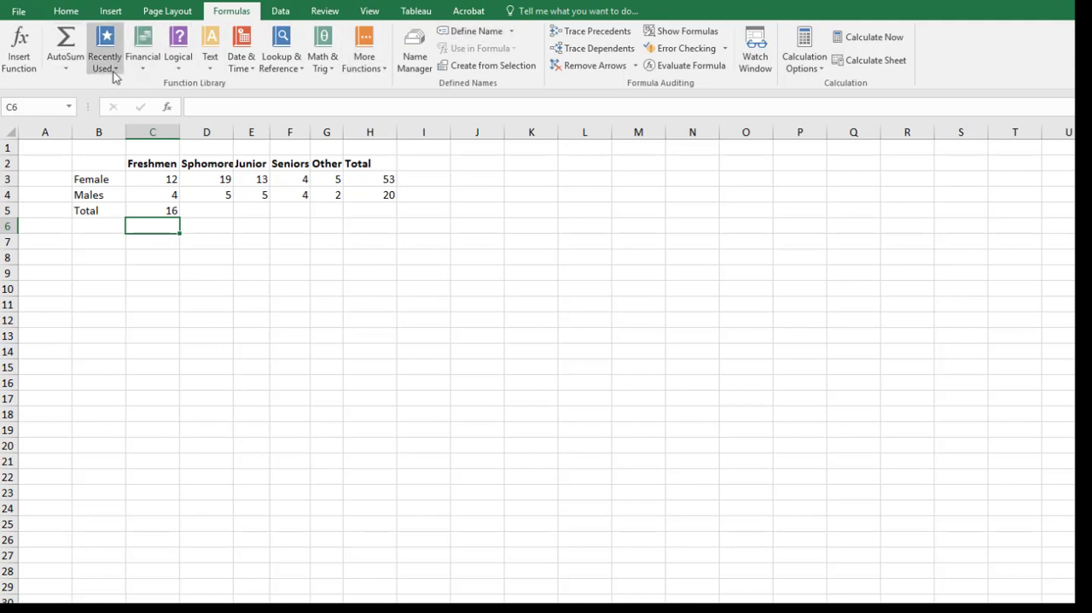
{"action": "left_click", "coordinate": [74, 74]}
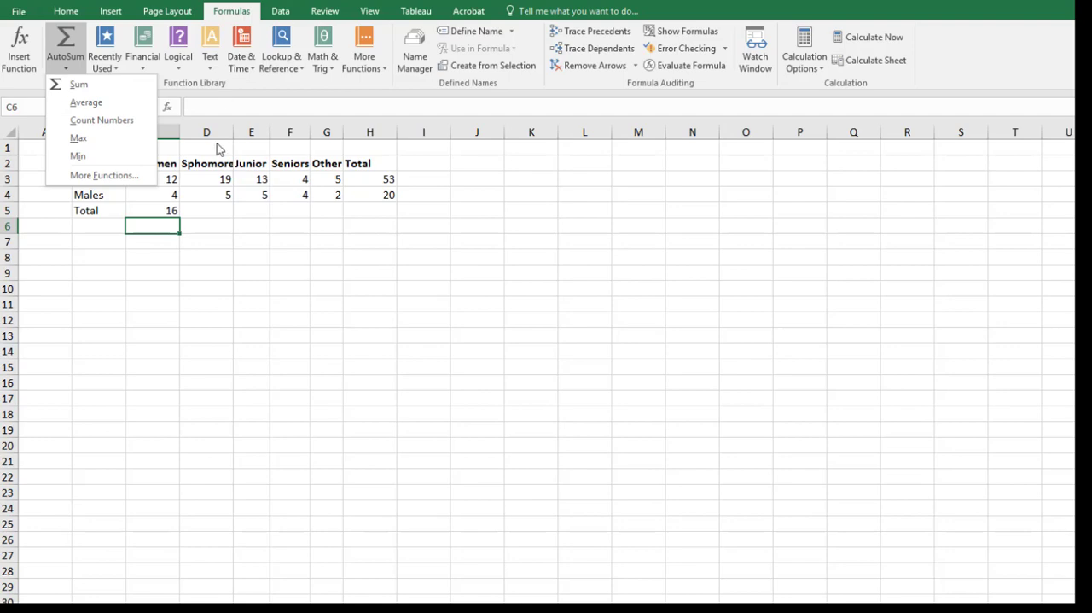
- Copy the Freshmen total formula from C5 across the Total row through H5
{"action": "left_click", "coordinate": [154, 210]}
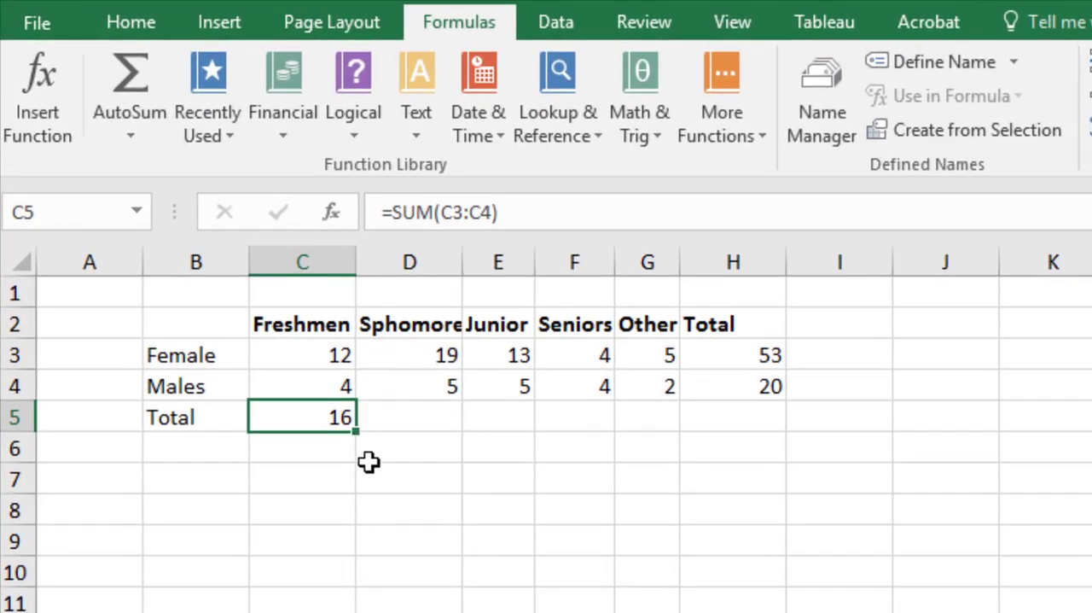
{"action": "left_click_drag", "start_coordinate": [354, 436], "coordinate": [512, 424]}
{"action": "left_click_drag", "start_coordinate": [588, 418], "coordinate": [781, 401]}
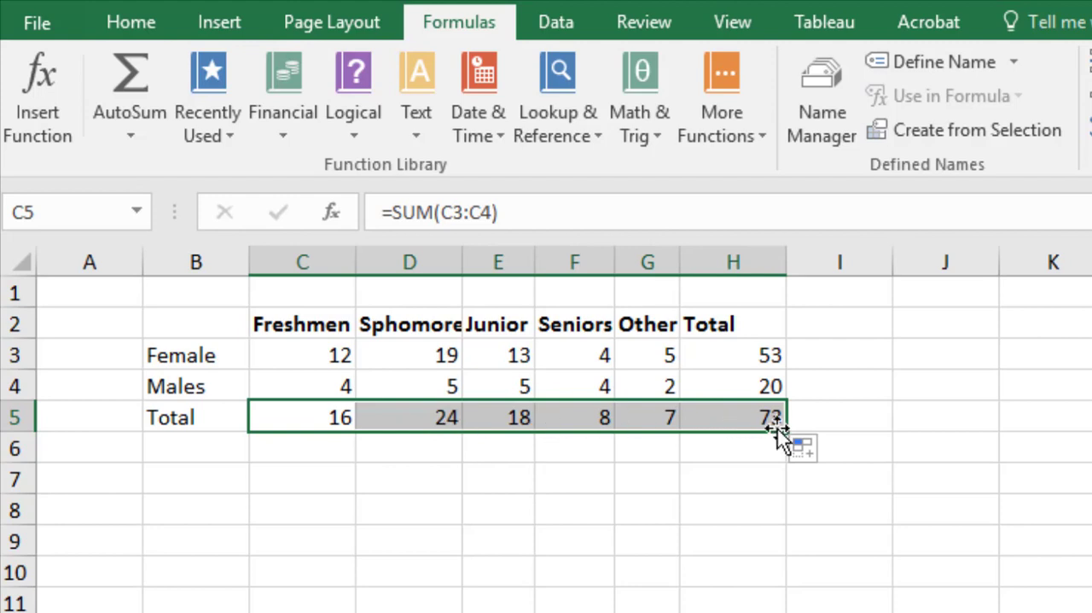
- Check the cell references of the copied SUM formula in E5 and review the totals in H3 and H5
{"action": "left_click", "coordinate": [516, 417]}
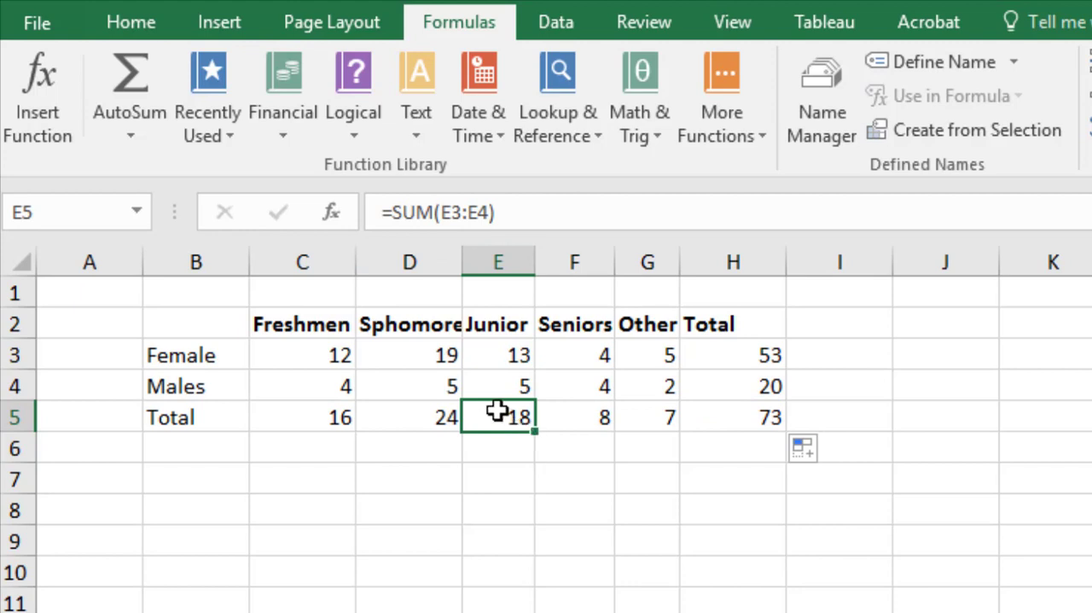
{"action": "double_click", "coordinate": [503, 417]}
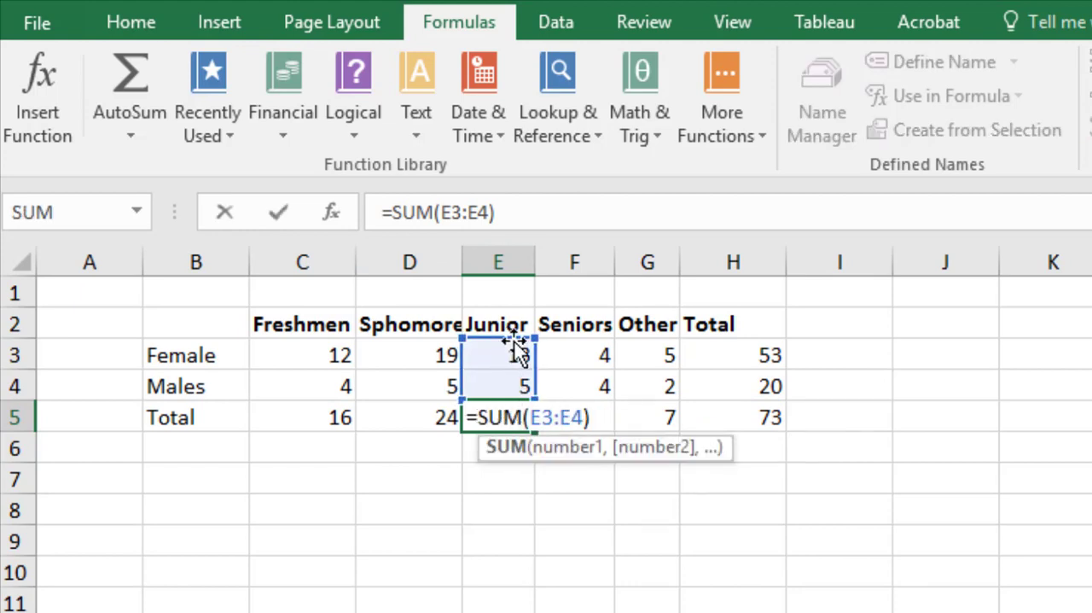
{"action": "key", "text": "Return"}
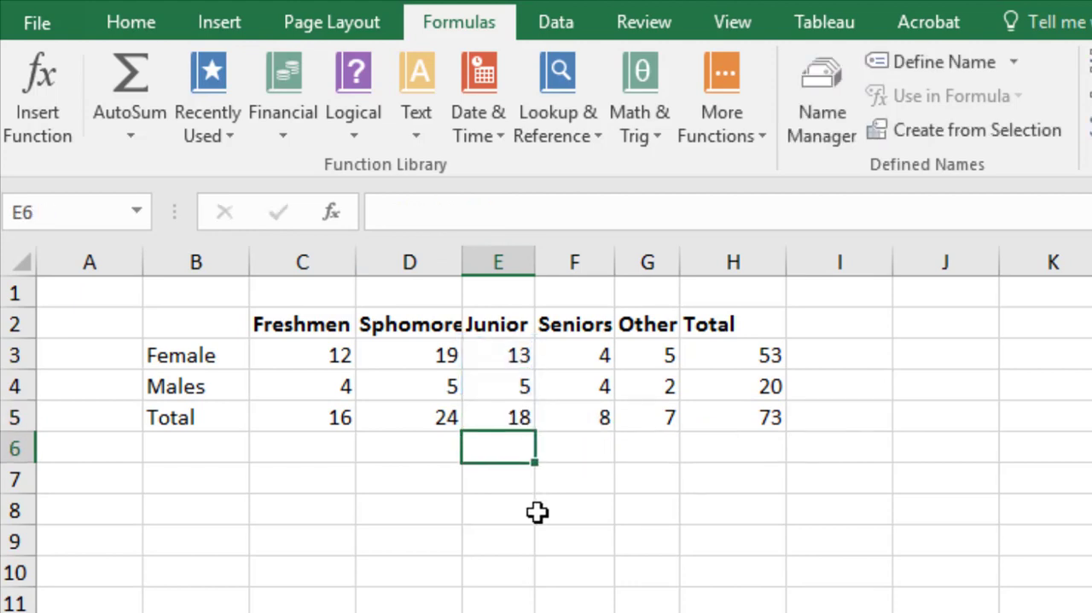
{"action": "left_click", "coordinate": [538, 512]}
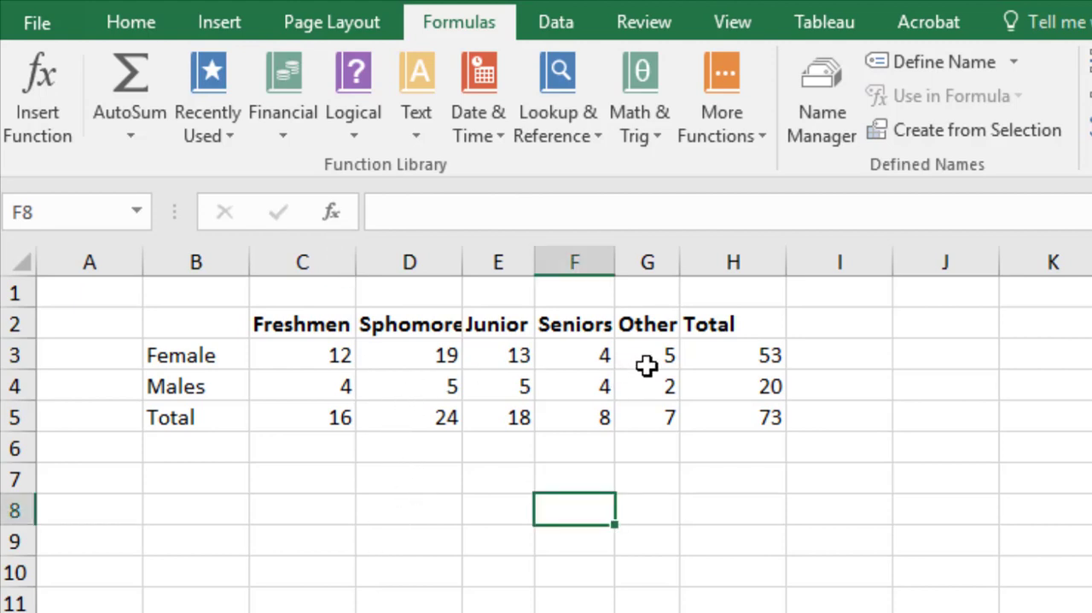
{"action": "left_click", "coordinate": [782, 356]}
{"action": "left_click", "coordinate": [772, 427]}
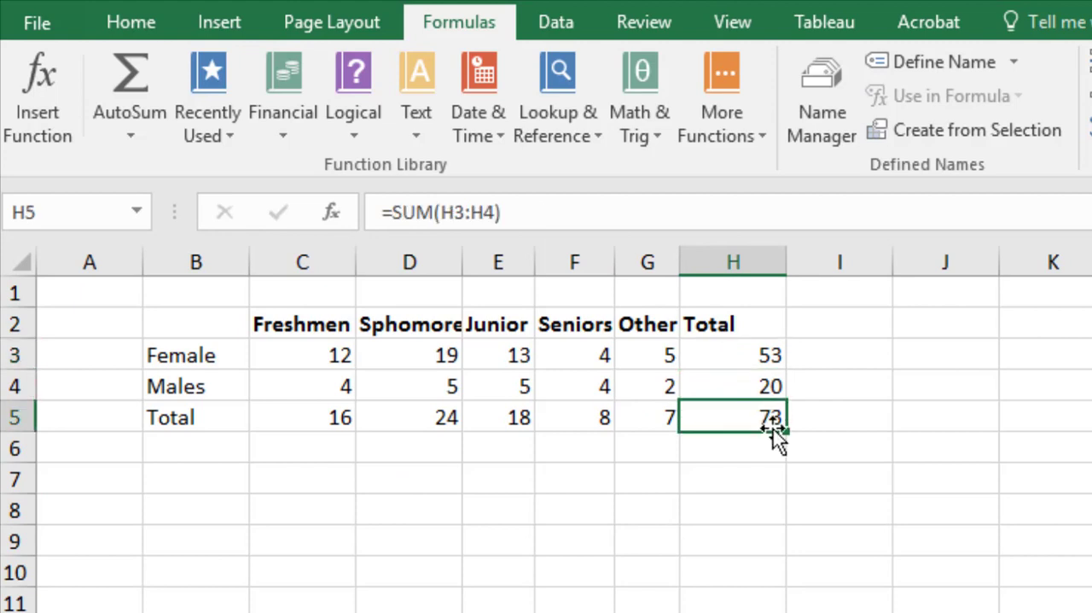
- Clear the grand total in H5 and copy the Female row total formula from H3 down through H5
{"action": "key", "text": "Delete"}
{"action": "left_click", "coordinate": [770, 362]}
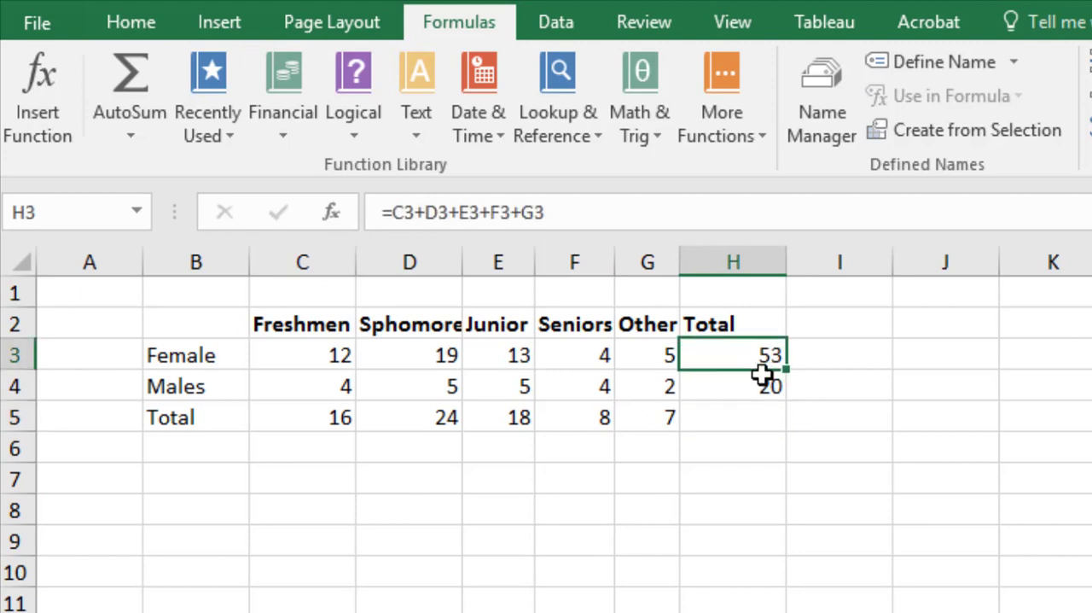
{"action": "left_click_drag", "start_coordinate": [785, 369], "coordinate": [787, 439]}
{"action": "left_click", "coordinate": [788, 553]}
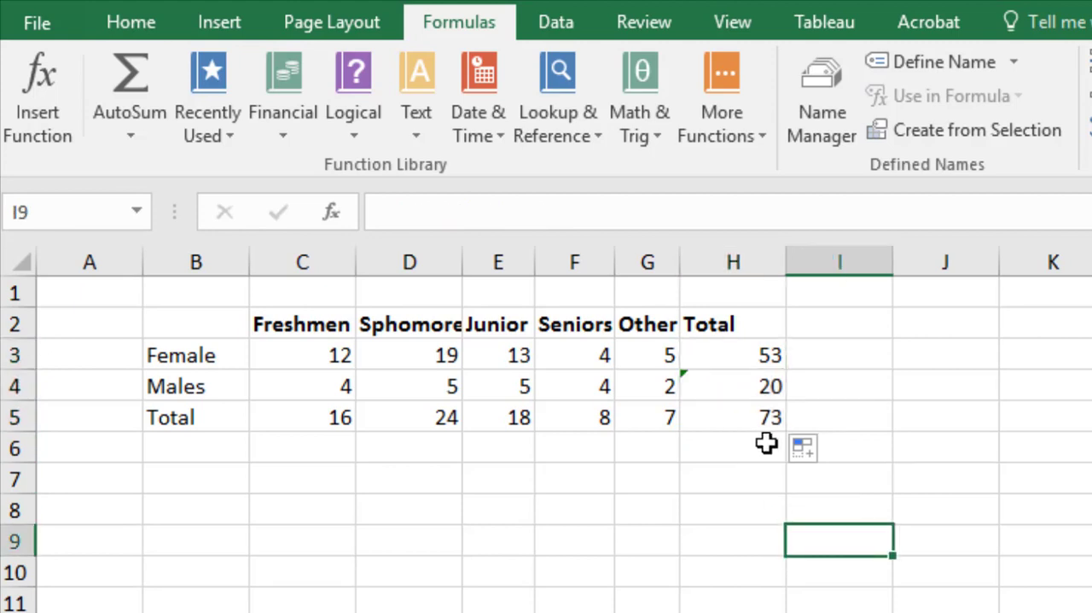
{"action": "left_click", "coordinate": [498, 509]}
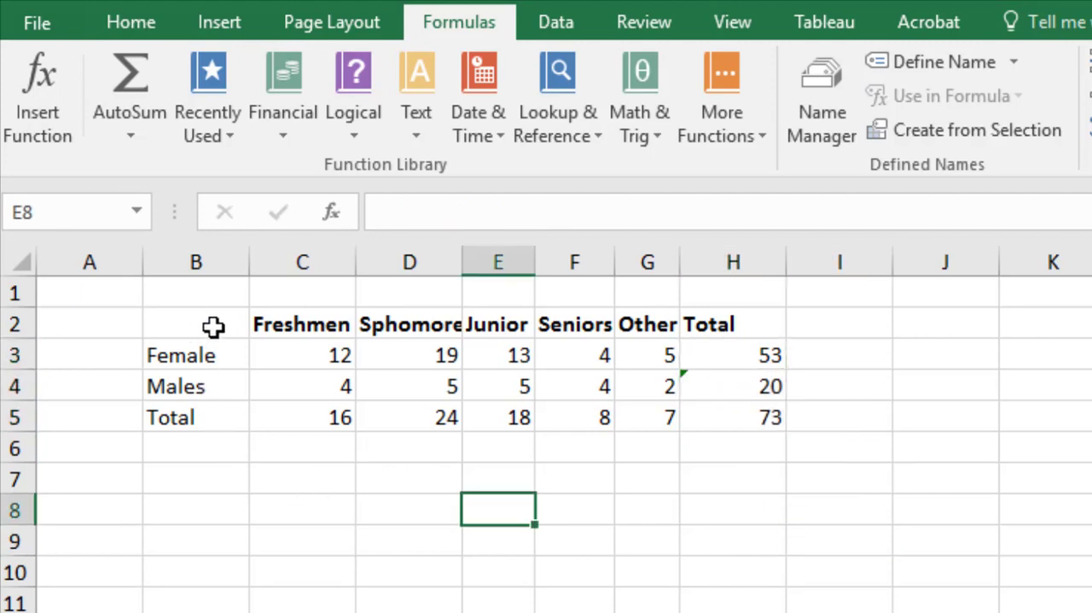
- Format B2:H5 as a table with headers, using the blue style in the second row of the Medium group
{"action": "left_click_drag", "start_coordinate": [214, 324], "coordinate": [711, 431]}
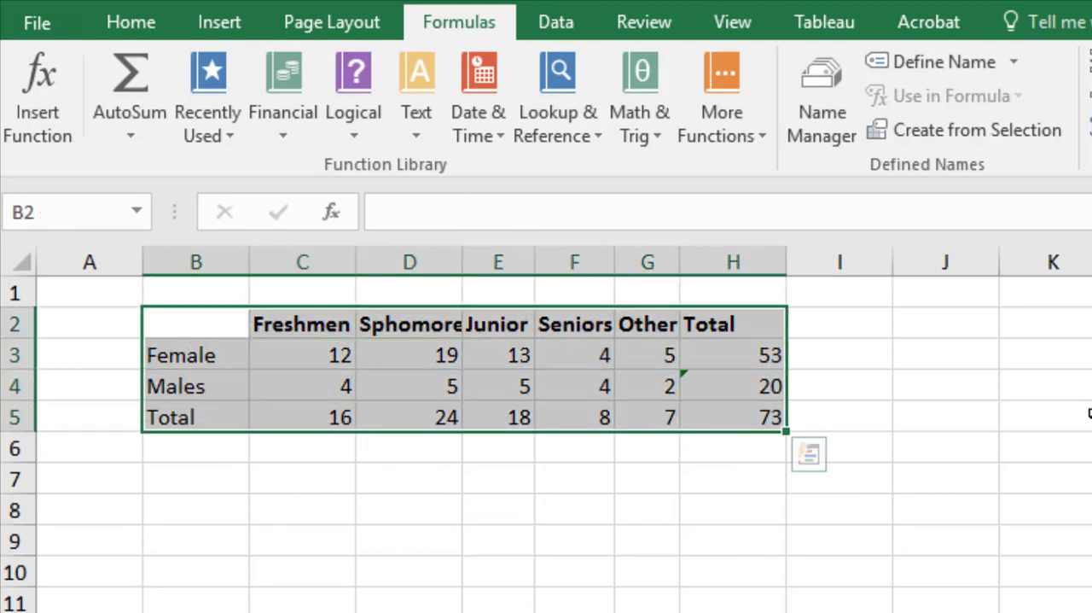
{"action": "left_click", "coordinate": [132, 24]}
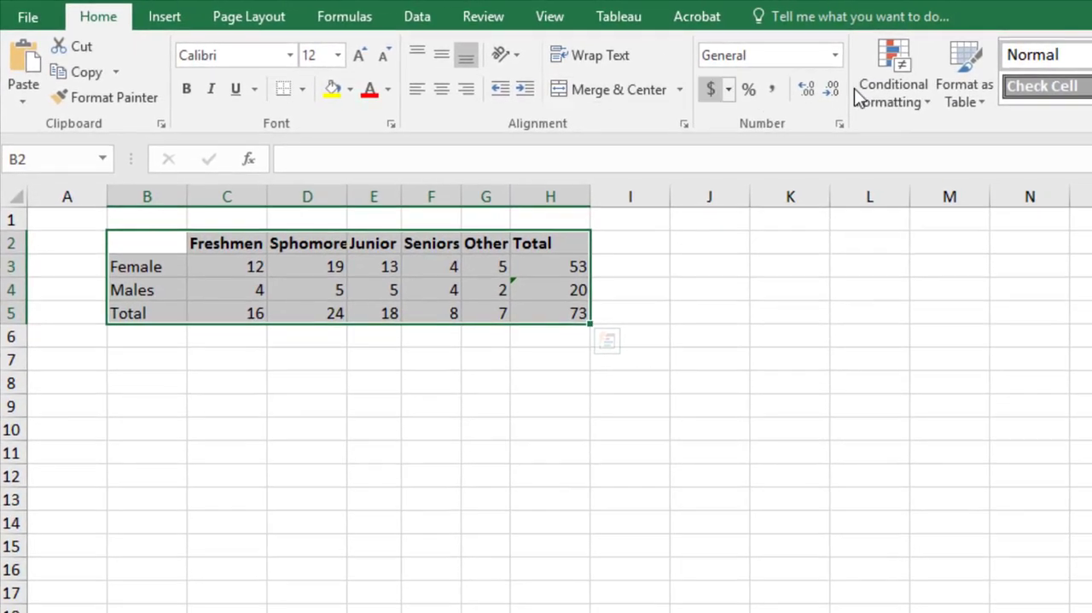
{"action": "left_click", "coordinate": [990, 86]}
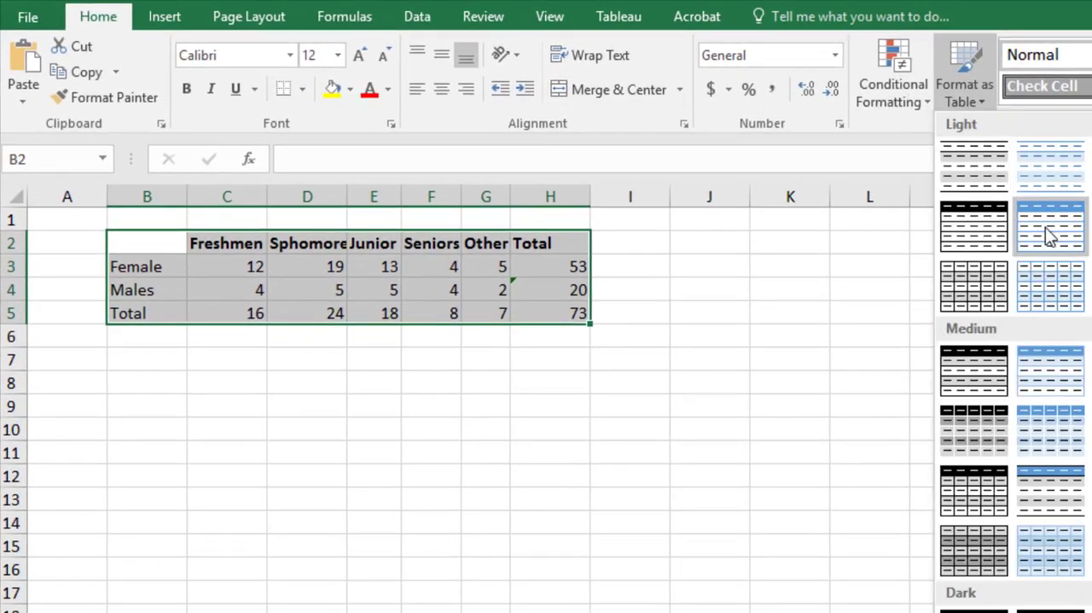
{"action": "left_click", "coordinate": [1064, 382]}
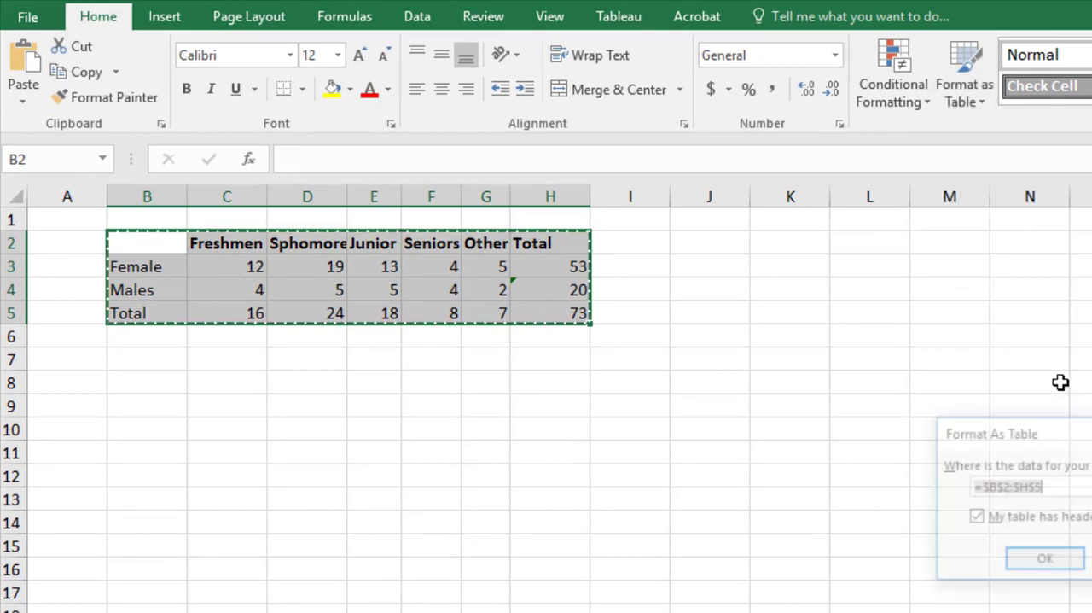
{"action": "left_click", "coordinate": [1091, 561]}
{"action": "left_click", "coordinate": [966, 86]}
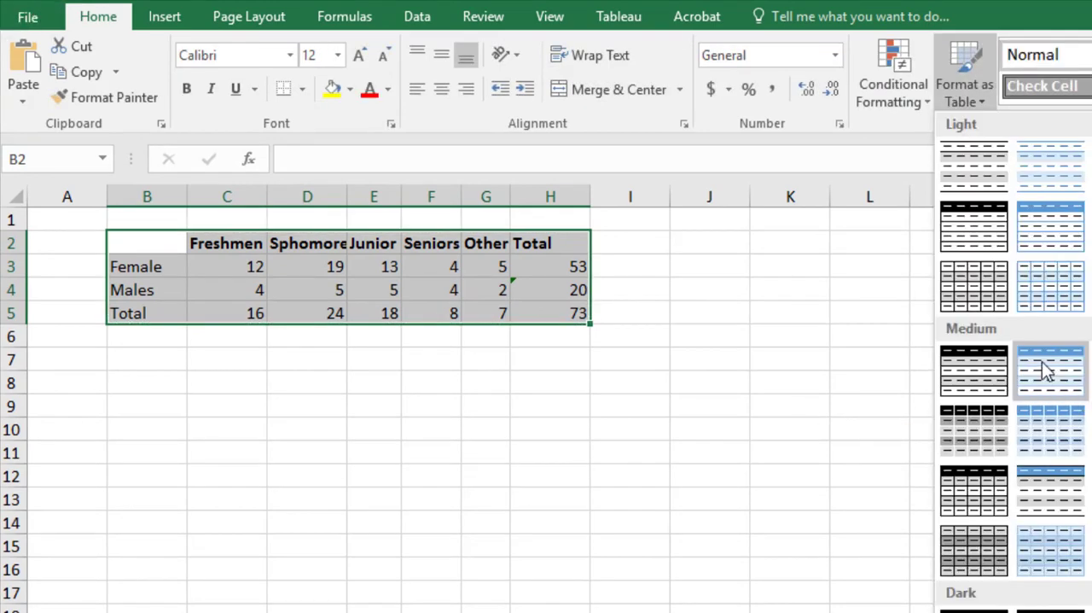
{"action": "left_click", "coordinate": [1066, 421]}
{"action": "left_click", "coordinate": [1048, 561]}
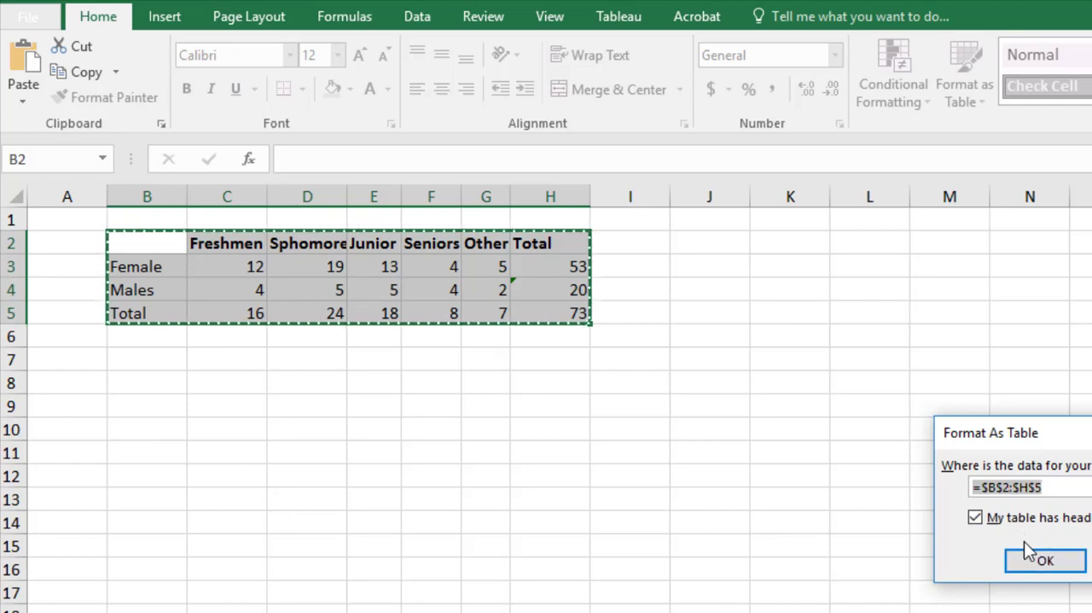
{"action": "left_click", "coordinate": [781, 505]}
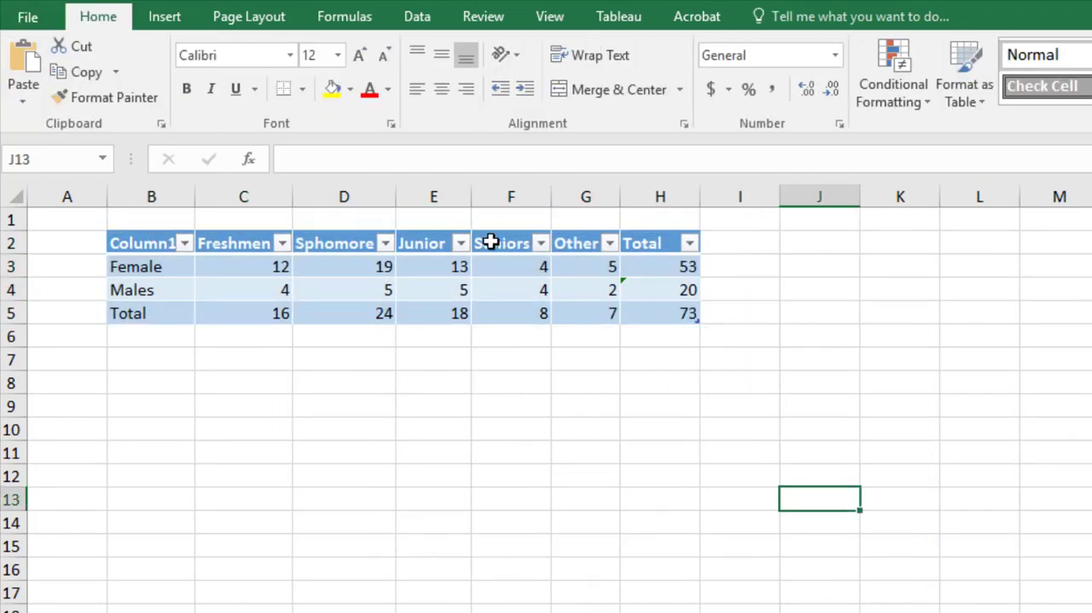
{"action": "left_click", "coordinate": [460, 245]}
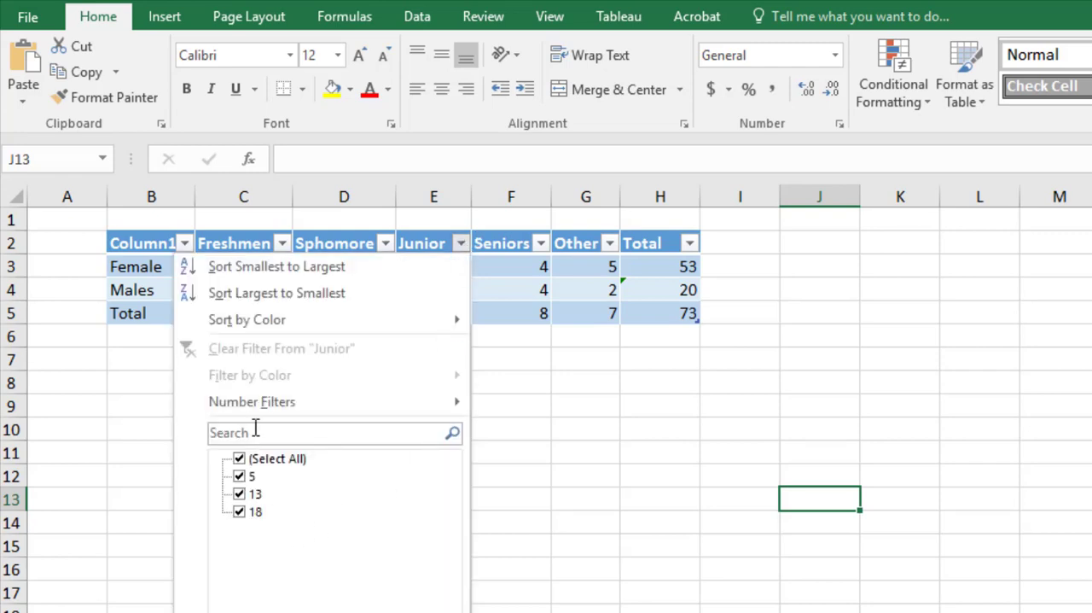
{"action": "left_click", "coordinate": [641, 462]}
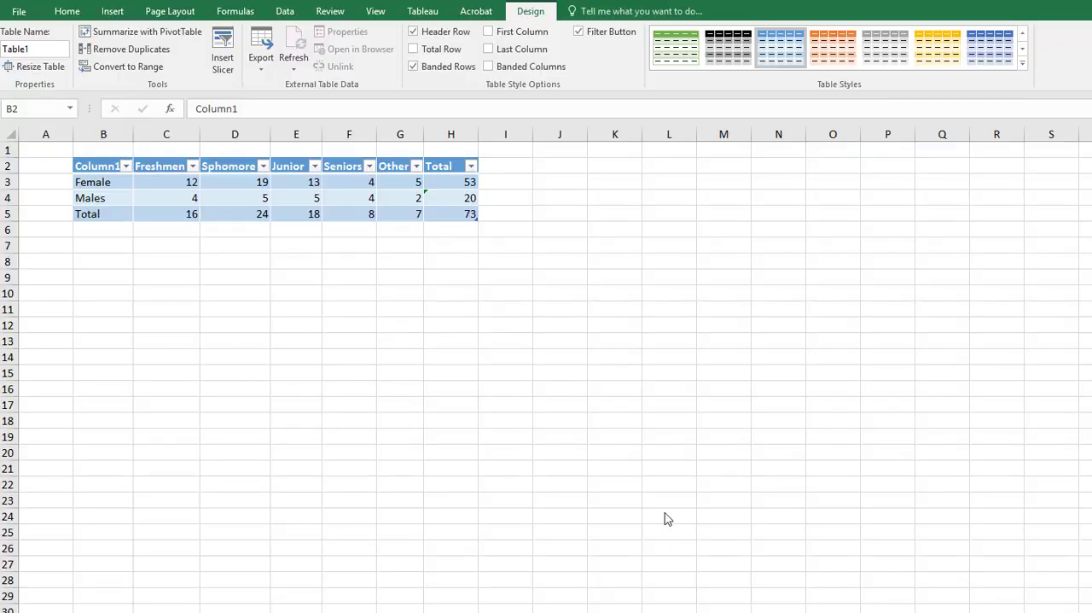
- Correct the spelling of the column header in D2 to Sophomore
{"action": "left_click", "coordinate": [214, 165]}
{"action": "double_click", "coordinate": [210, 166]}
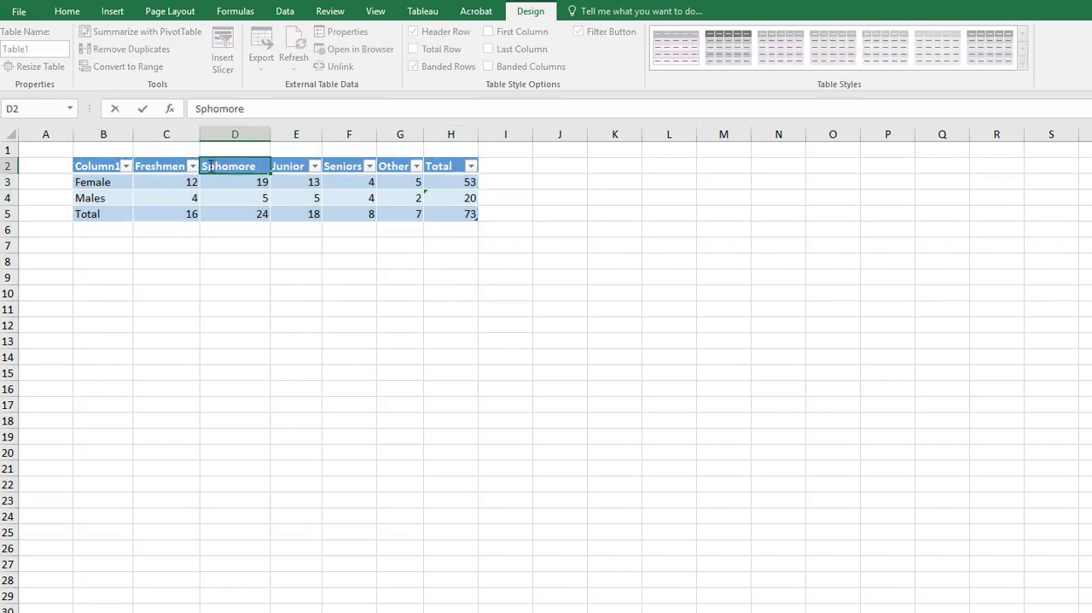
{"action": "type", "text": "o"}
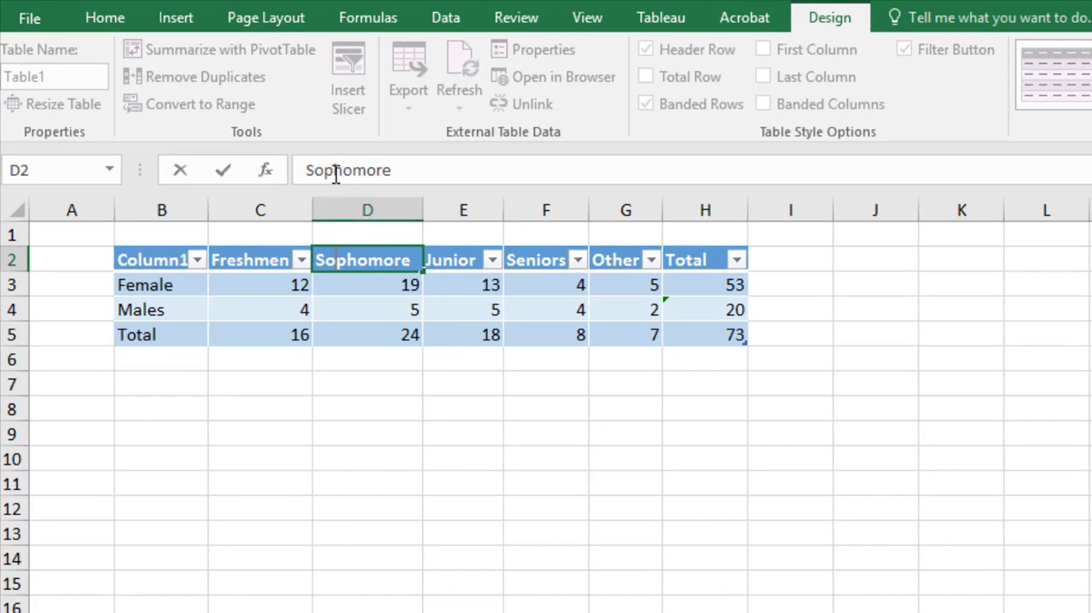
{"action": "left_click", "coordinate": [464, 405]}
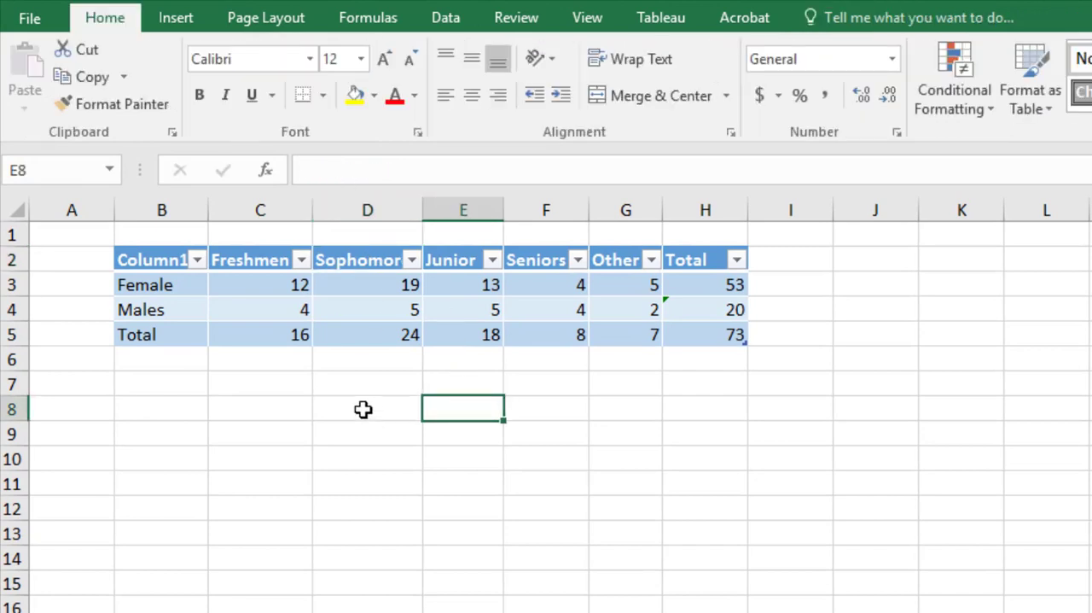
- Copy the table B2:H5 into the blank Word document with its source formatting and add an empty line below it
{"action": "left_click_drag", "start_coordinate": [151, 261], "coordinate": [739, 341]}
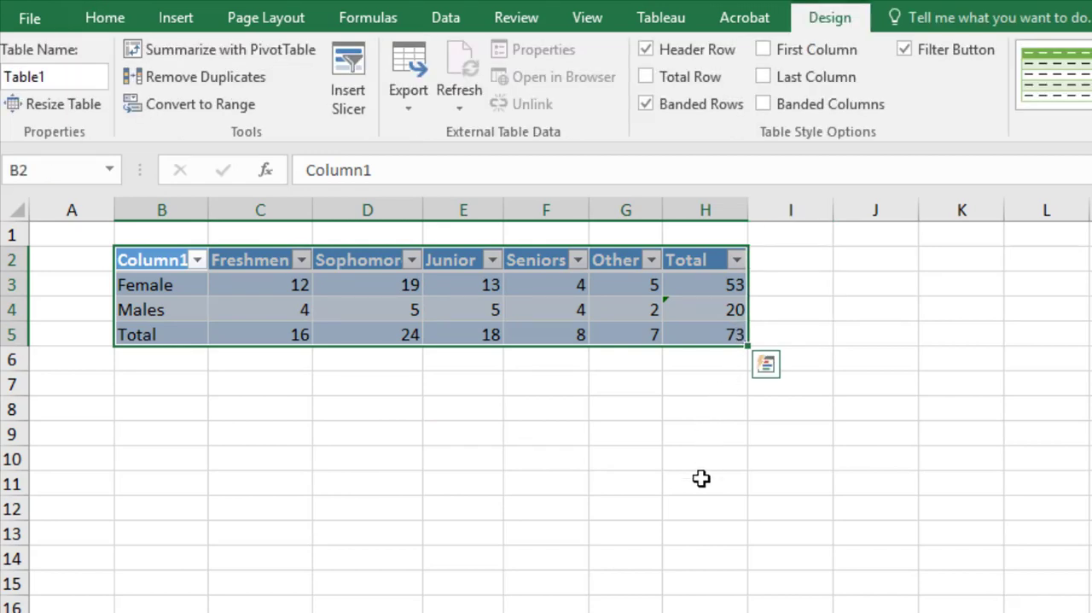
{"action": "key", "text": "ctrl+c"}
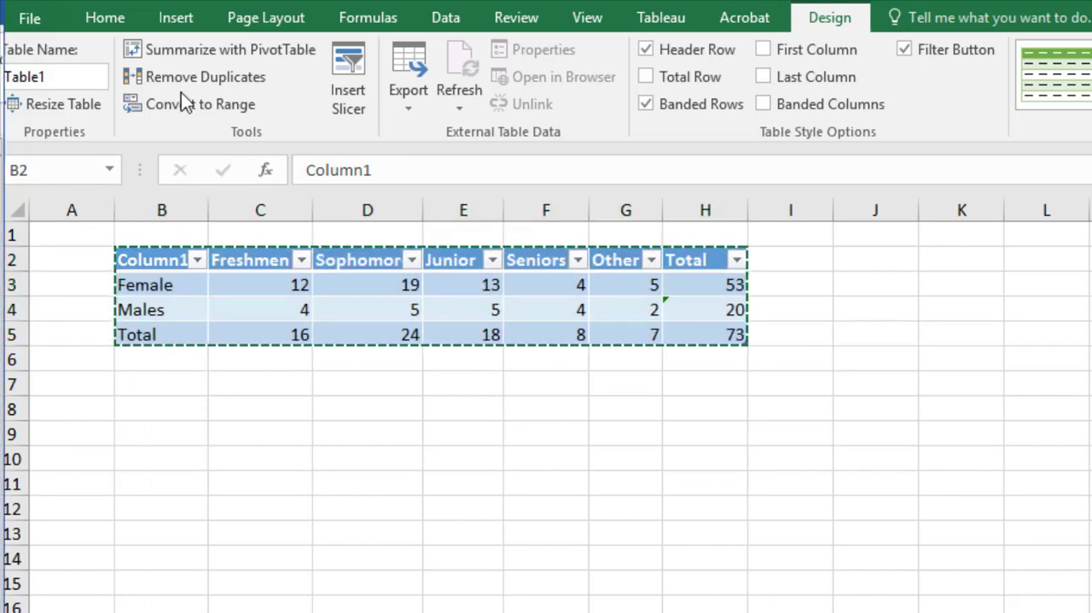
{"action": "key", "text": "alt+Tab"}
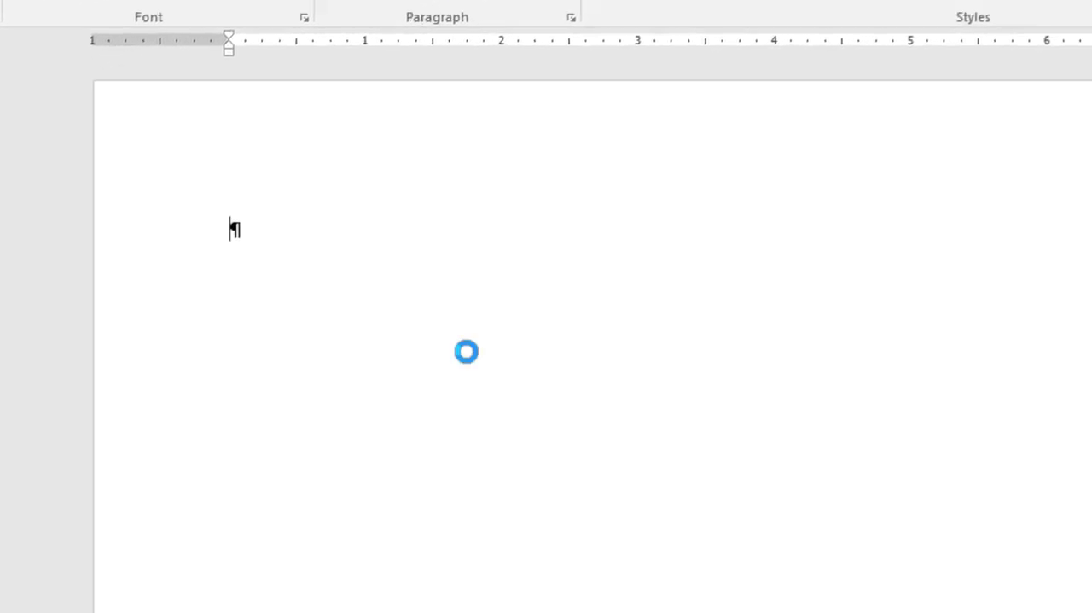
{"action": "key", "text": "ctrl+v"}
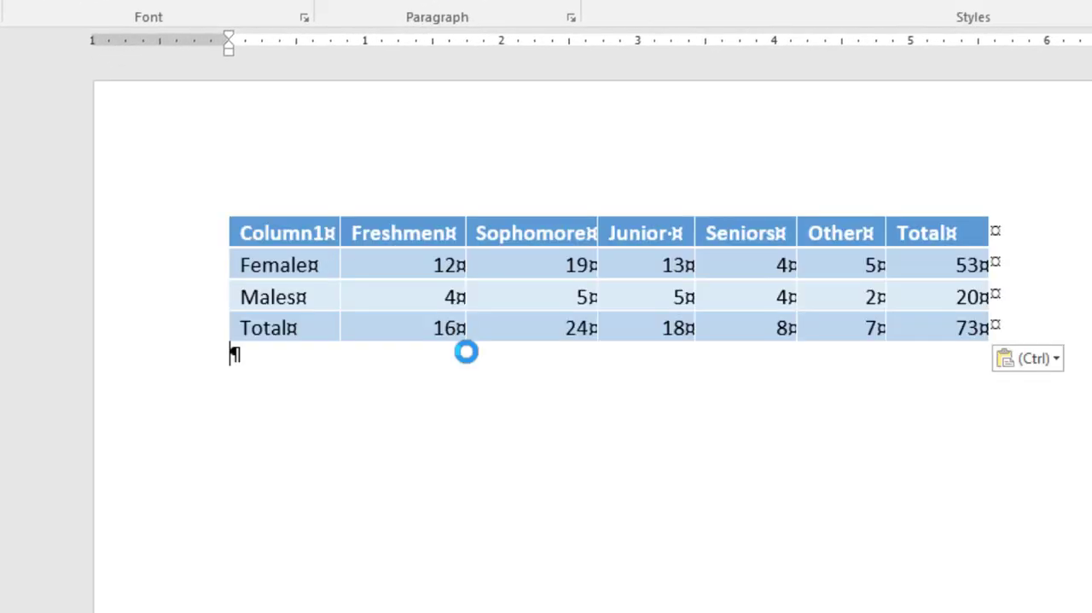
{"action": "left_click", "coordinate": [1011, 365]}
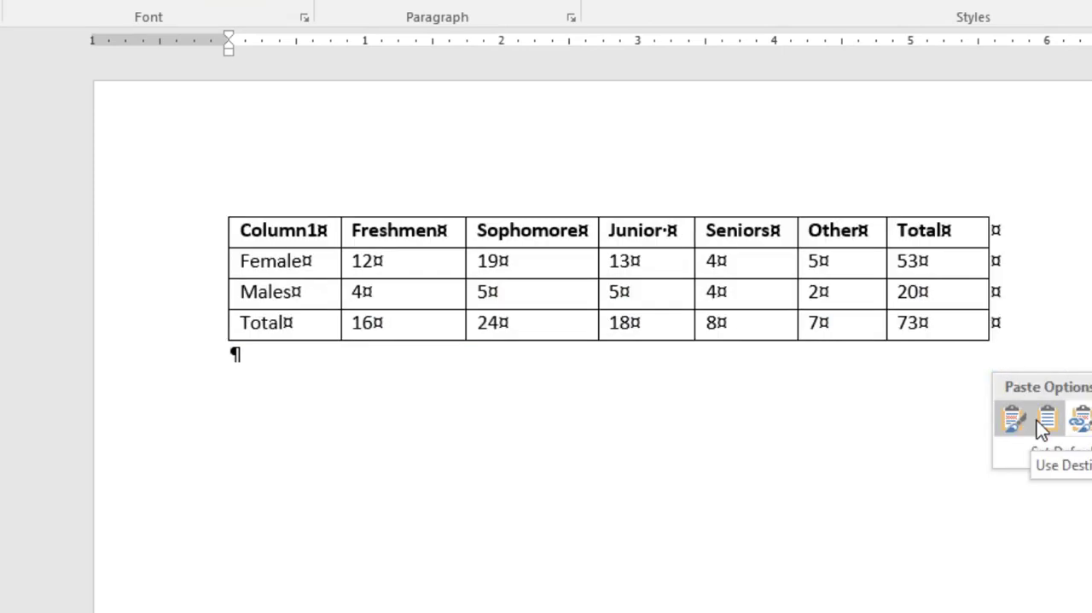
{"action": "left_click", "coordinate": [1014, 419]}
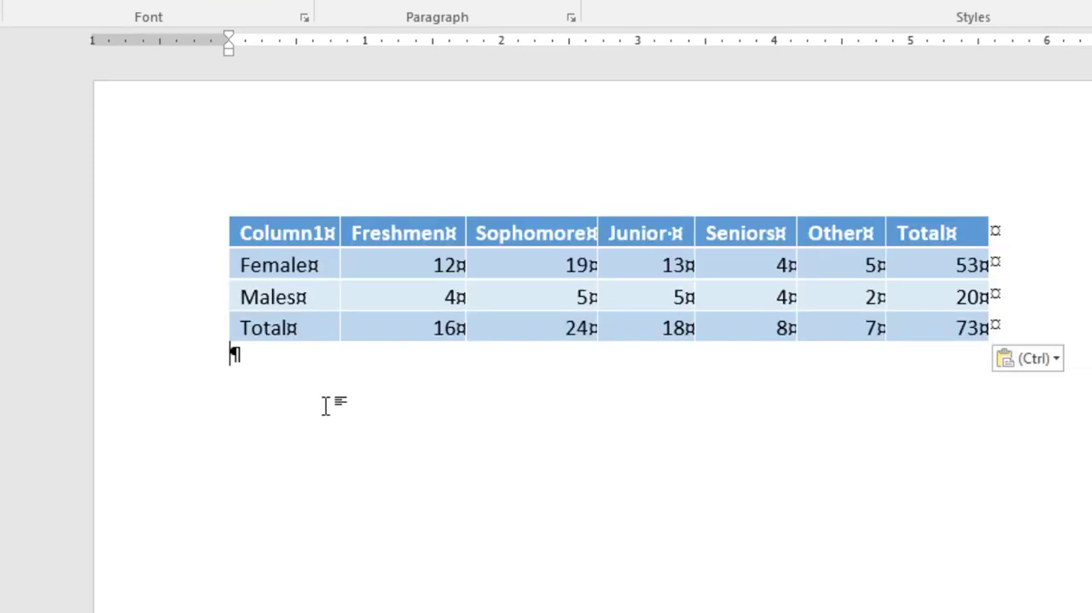
{"action": "key", "text": "Return"}
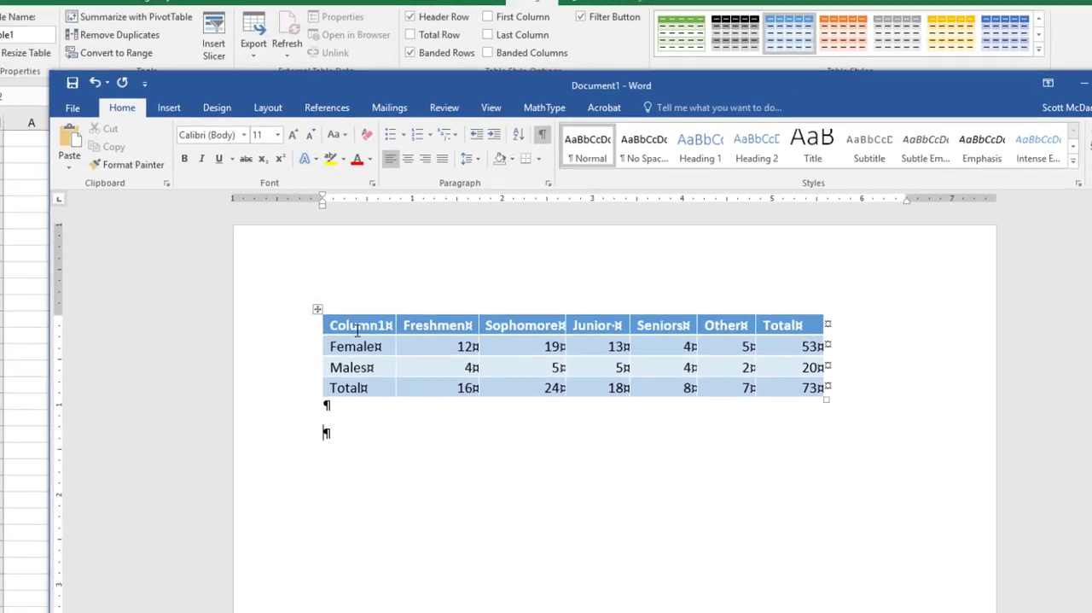
- Apply the Grid Tables style with a black header row and gray banded rows to the whole pasted table
{"action": "left_click", "coordinate": [324, 317]}
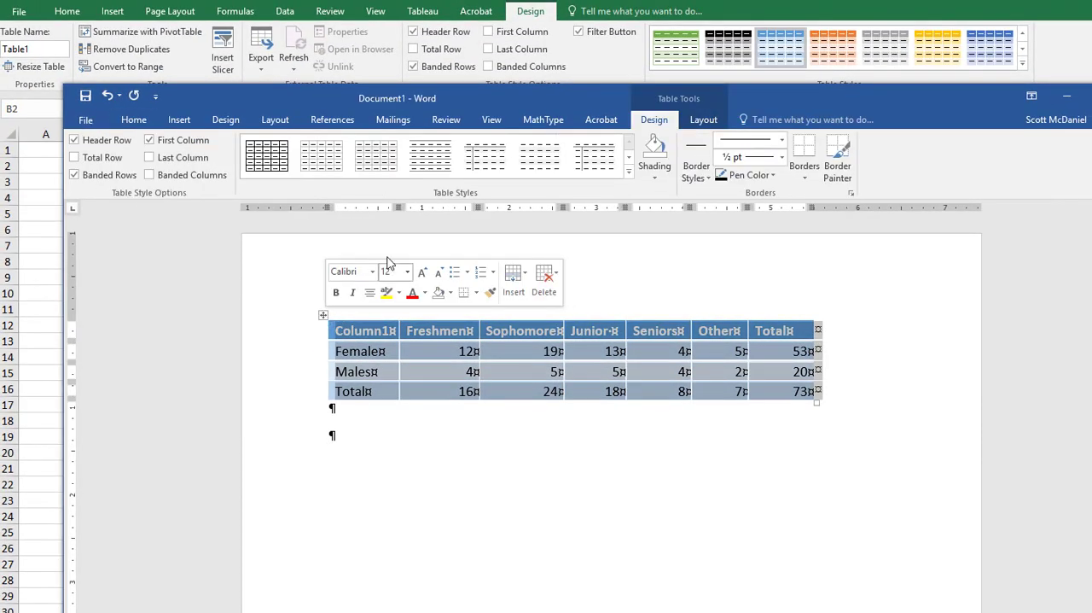
{"action": "left_click", "coordinate": [704, 120]}
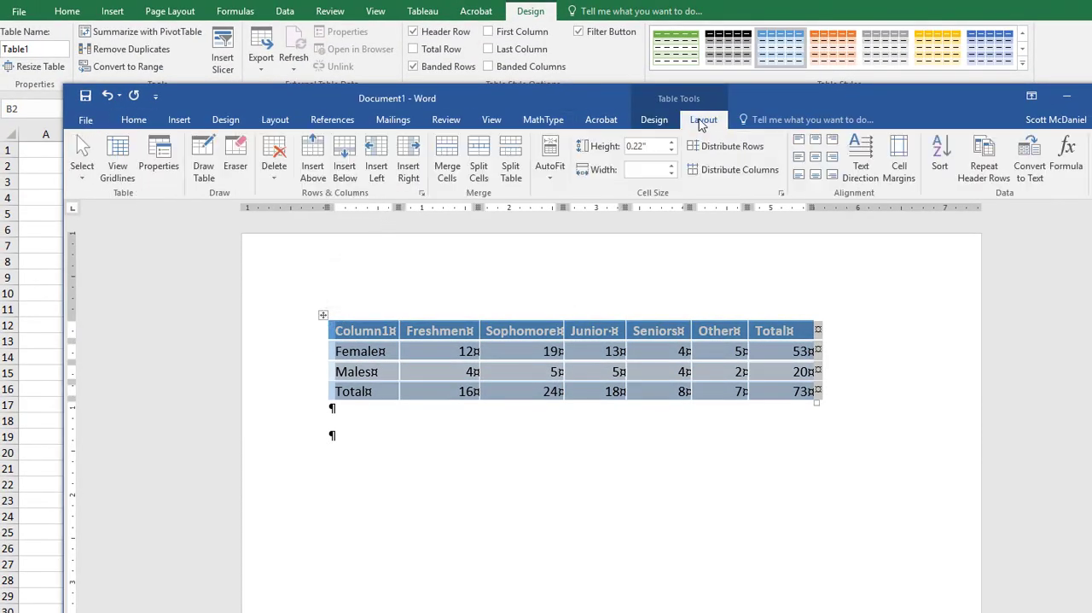
{"action": "left_click", "coordinate": [654, 118]}
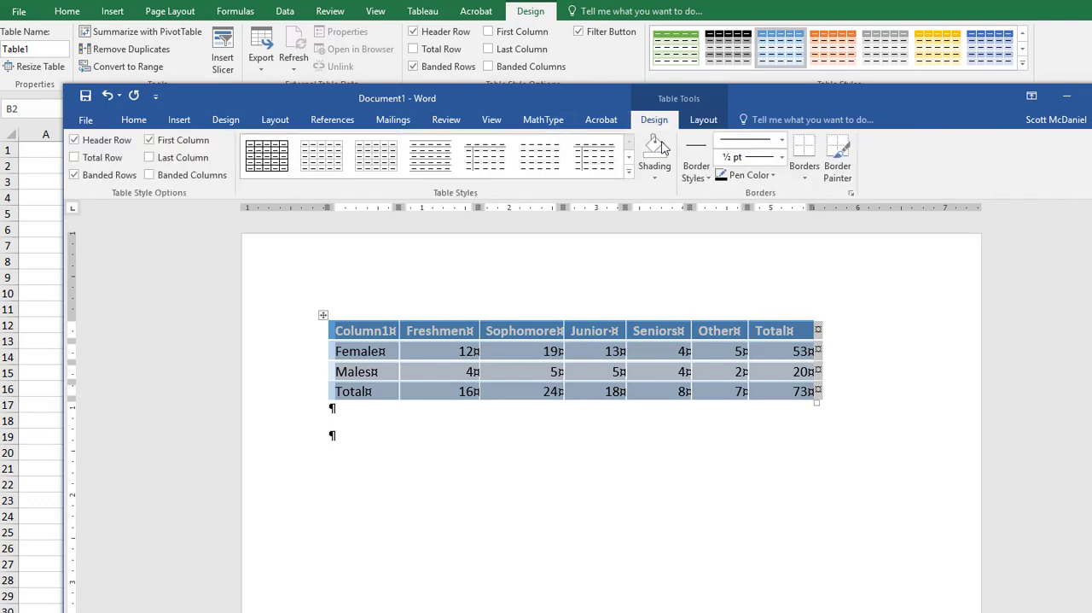
{"action": "left_click", "coordinate": [628, 172]}
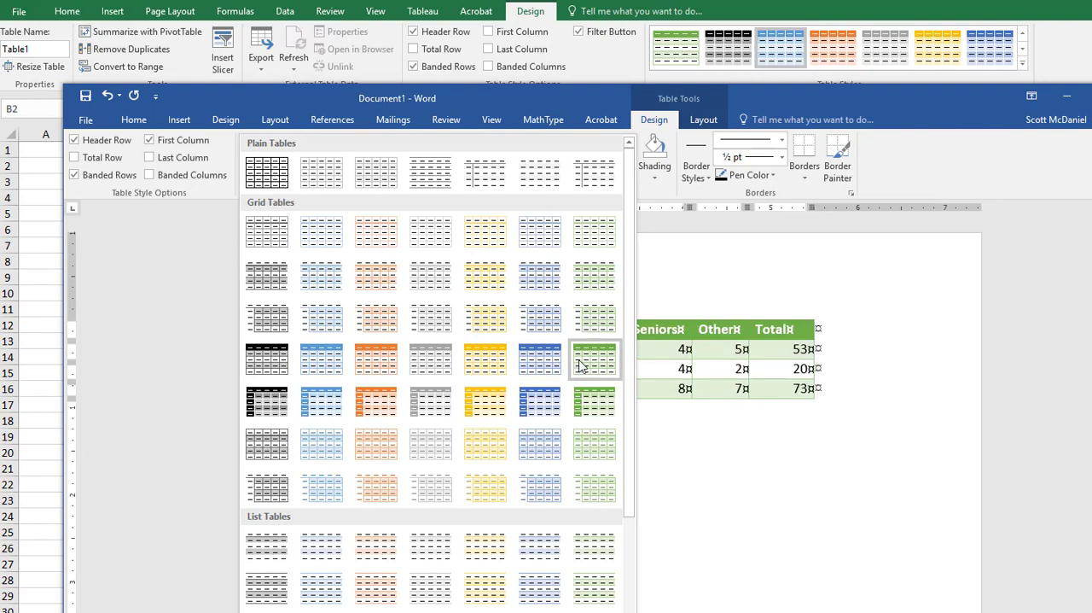
{"action": "left_click", "coordinate": [267, 361]}
{"action": "left_click", "coordinate": [488, 422]}
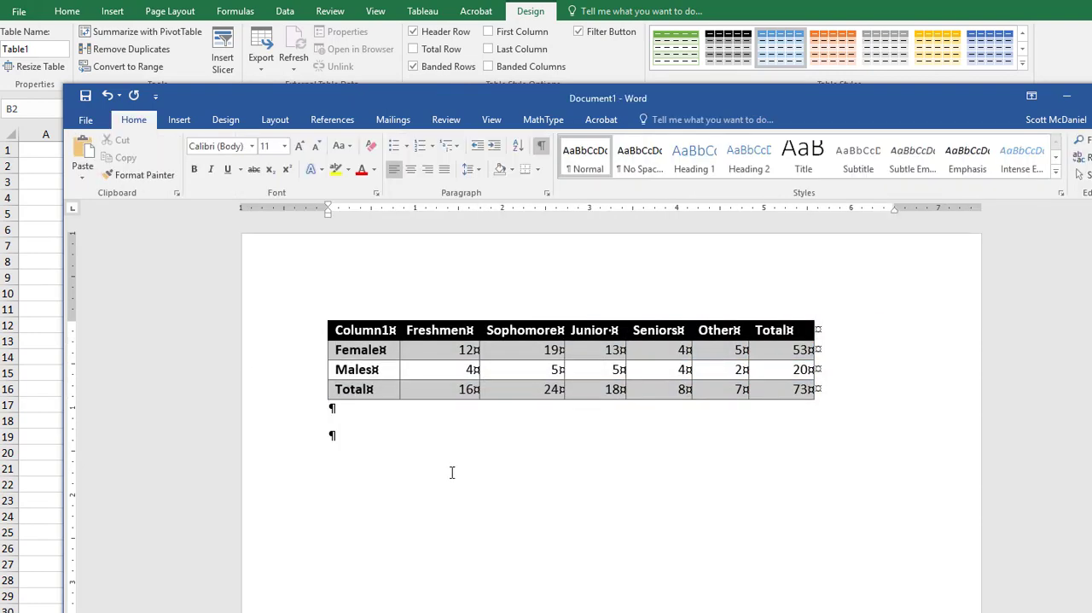
- Delete the Column1 text from the table's first header cell and hide the document's formatting marks
{"action": "left_click", "coordinate": [425, 392]}
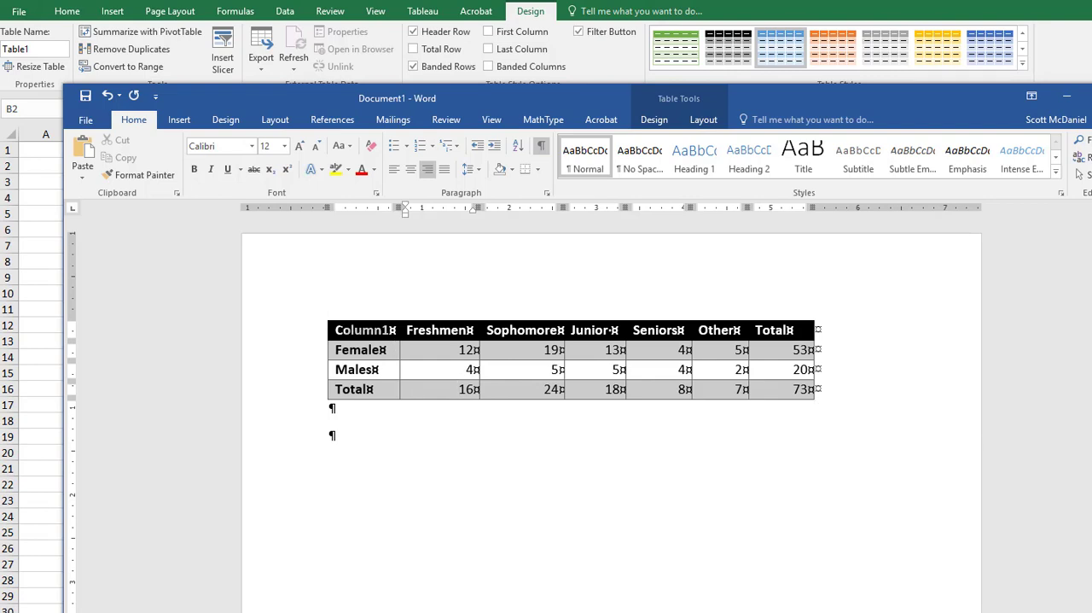
{"action": "left_click_drag", "start_coordinate": [366, 319], "coordinate": [879, 247]}
{"action": "key", "text": "Delete"}
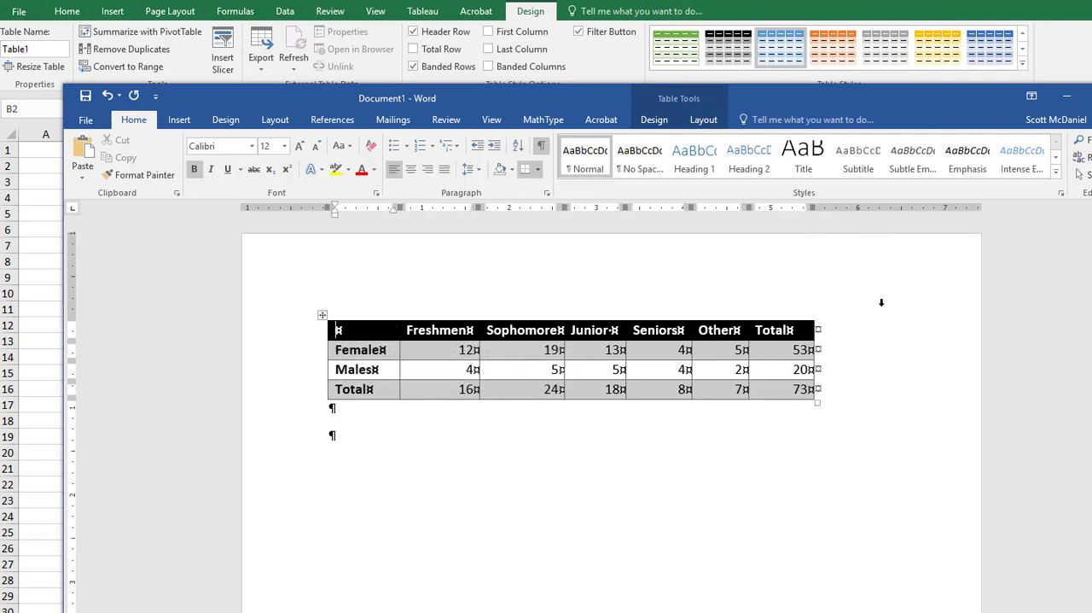
{"action": "left_click", "coordinate": [544, 310]}
{"action": "left_click", "coordinate": [541, 147]}
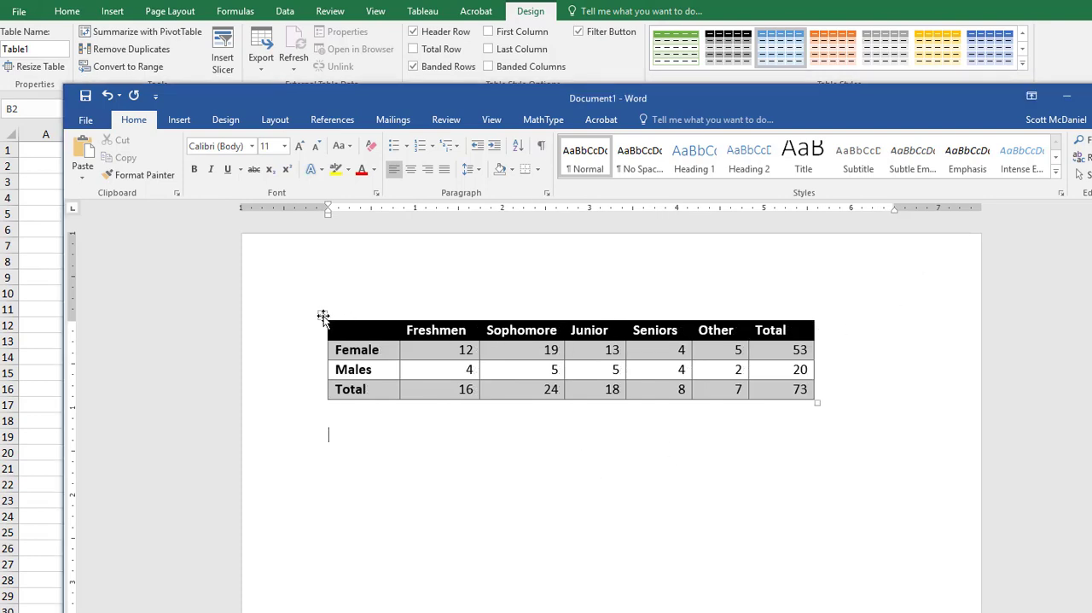
- Turn on the Total Row option for the whole table and change its style to the matching gray-header version
{"action": "left_click", "coordinate": [322, 318]}
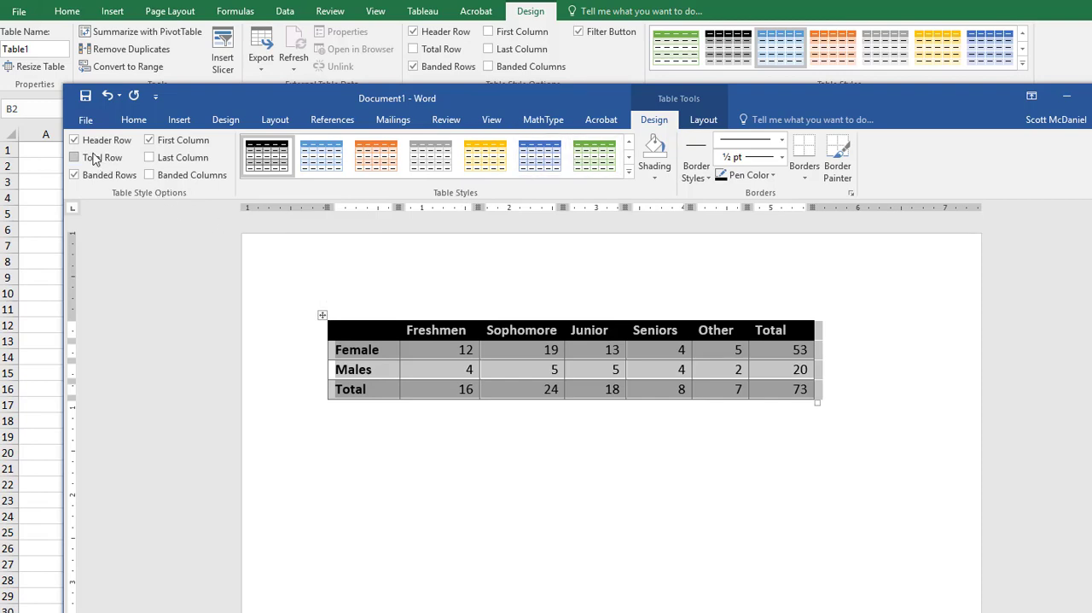
{"action": "left_click", "coordinate": [74, 157]}
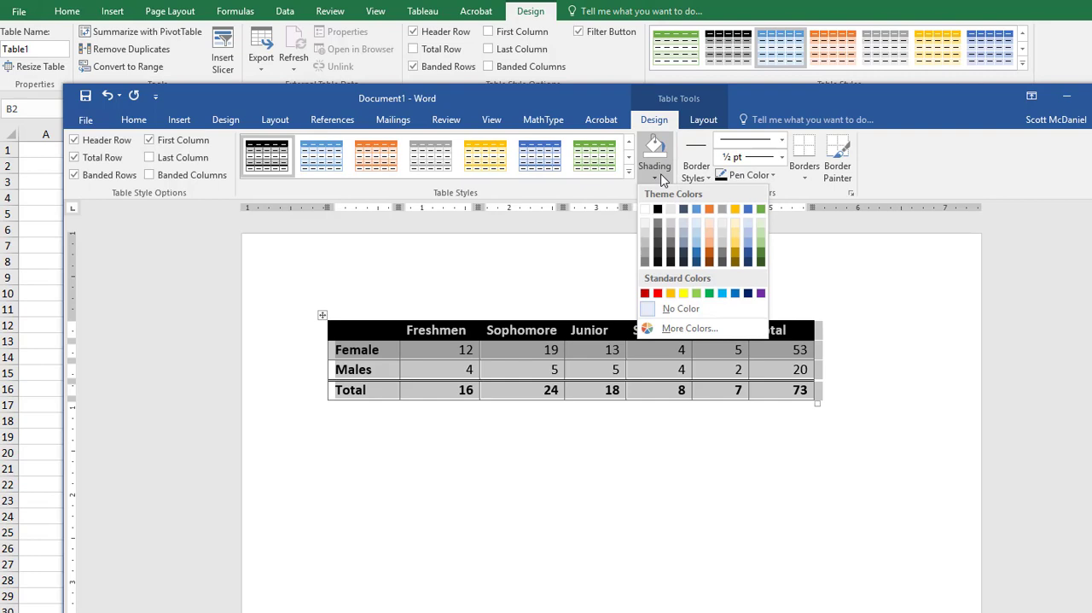
{"action": "left_click", "coordinate": [662, 177]}
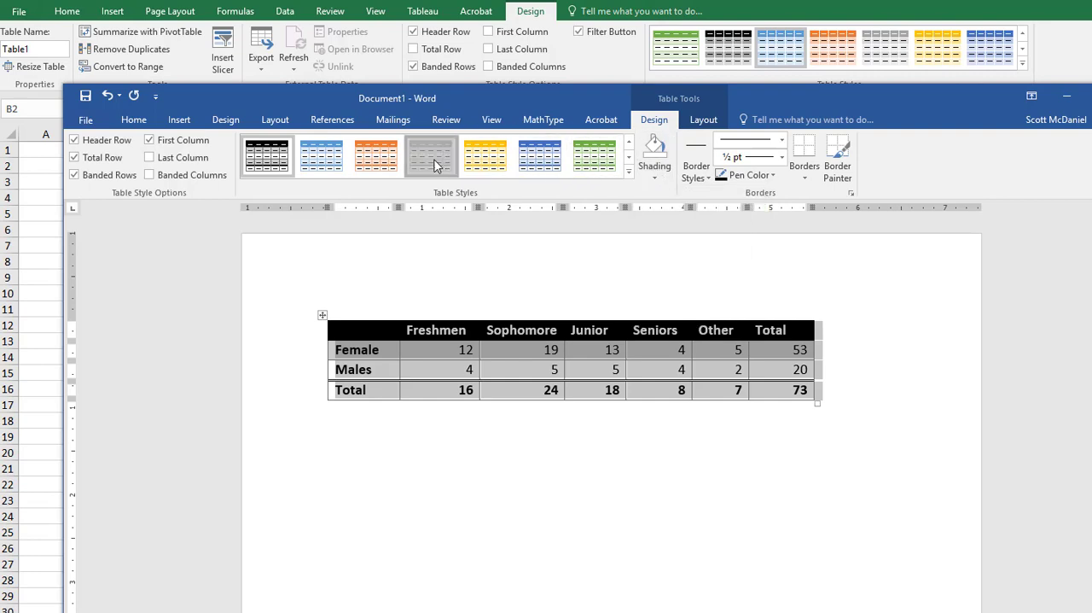
{"action": "left_click", "coordinate": [560, 470]}
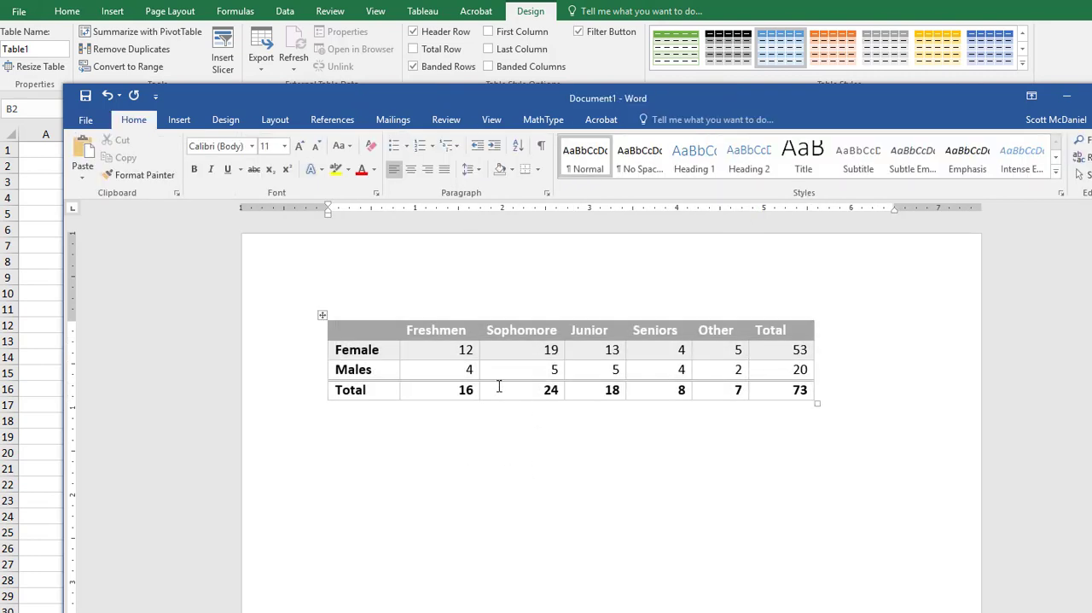